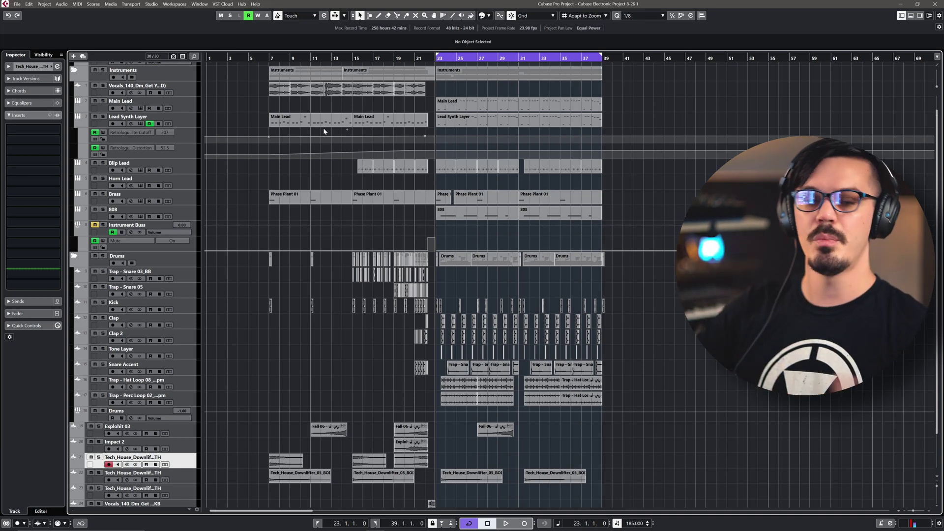
Open the Main Lead's HALion Sonic SE instrument and audition the lead and the drums from bar 23.
click(148, 104)
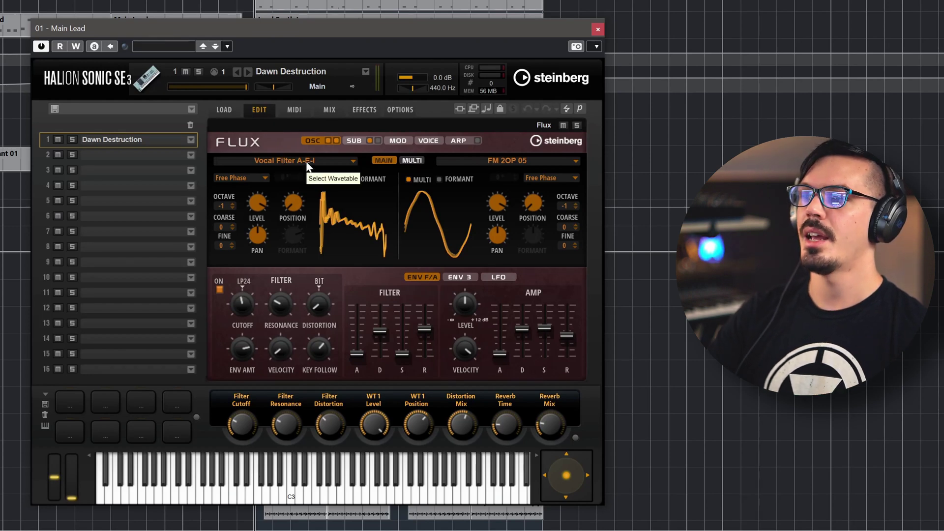
key(space)
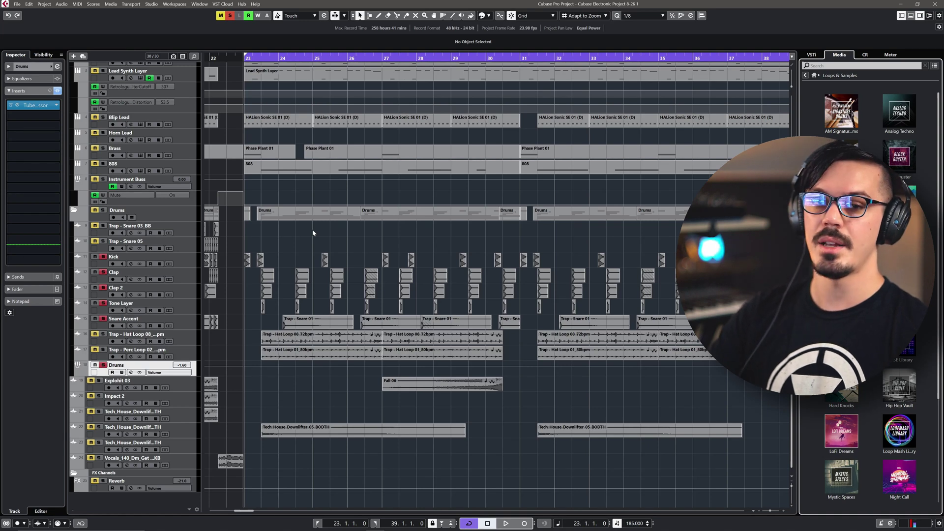
key(space)
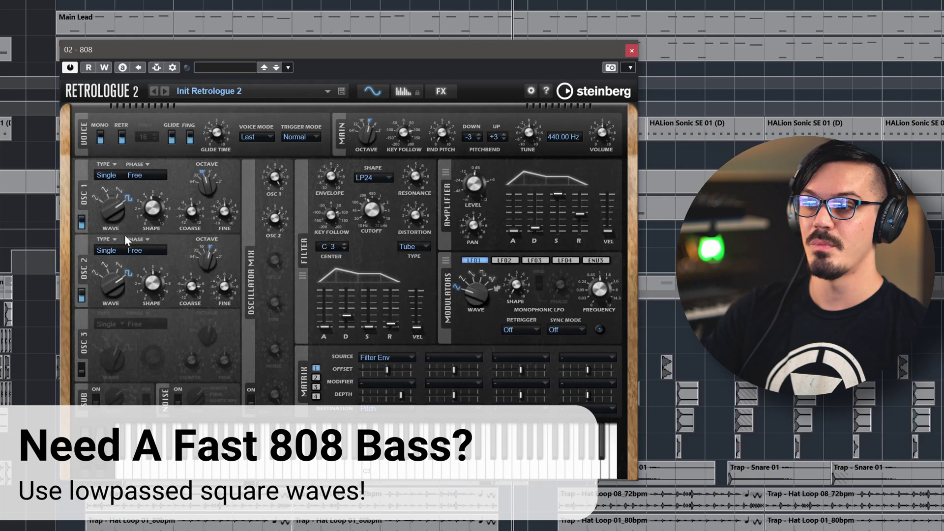
Examine the oscillators and filter of the 808's Retrologue 2 synth and play the 808 with the drums.
mouse_move(159, 282)
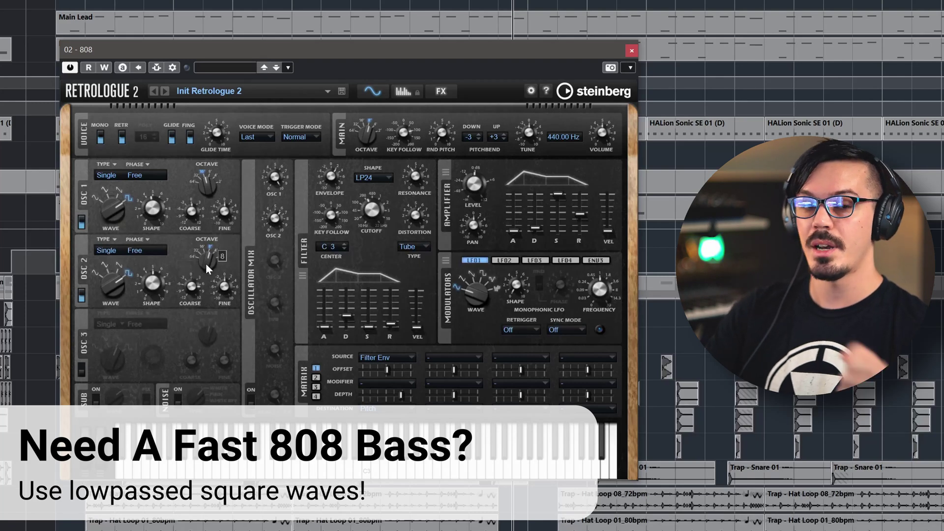
mouse_move(193, 288)
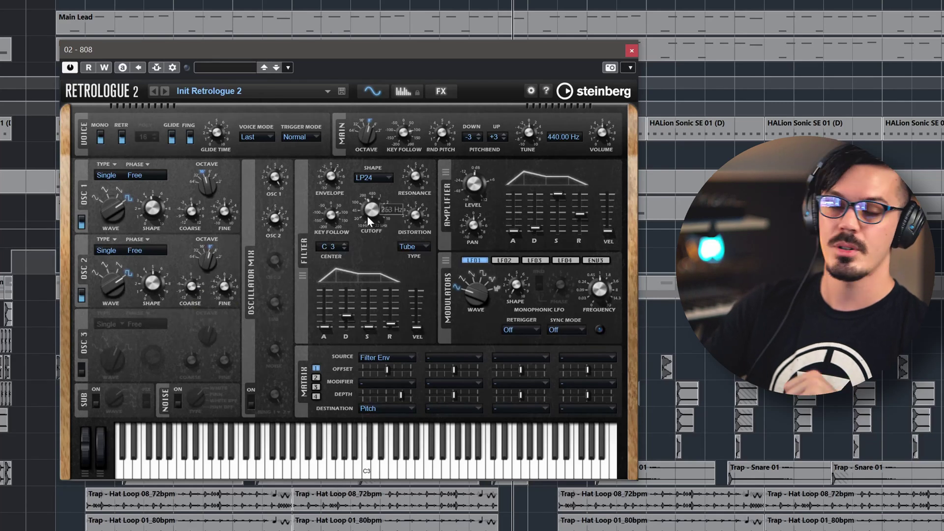
mouse_move(423, 229)
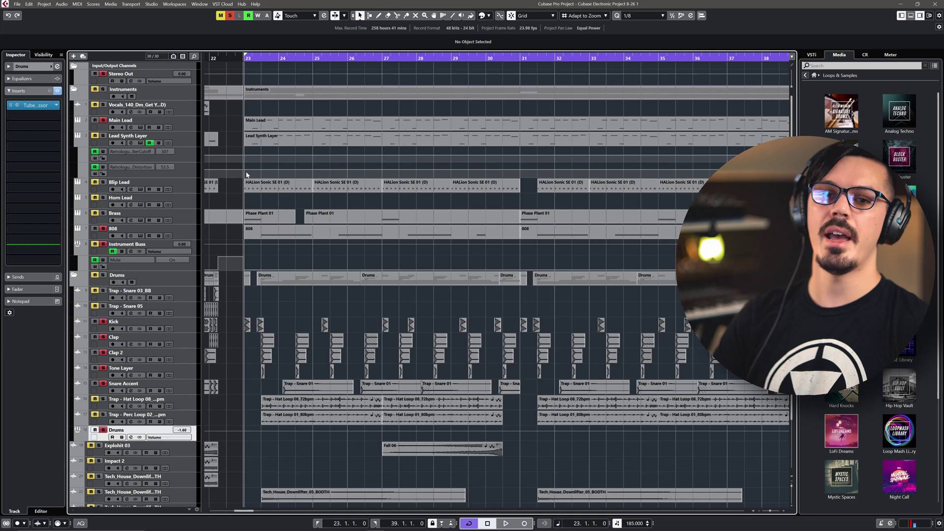
key(space)
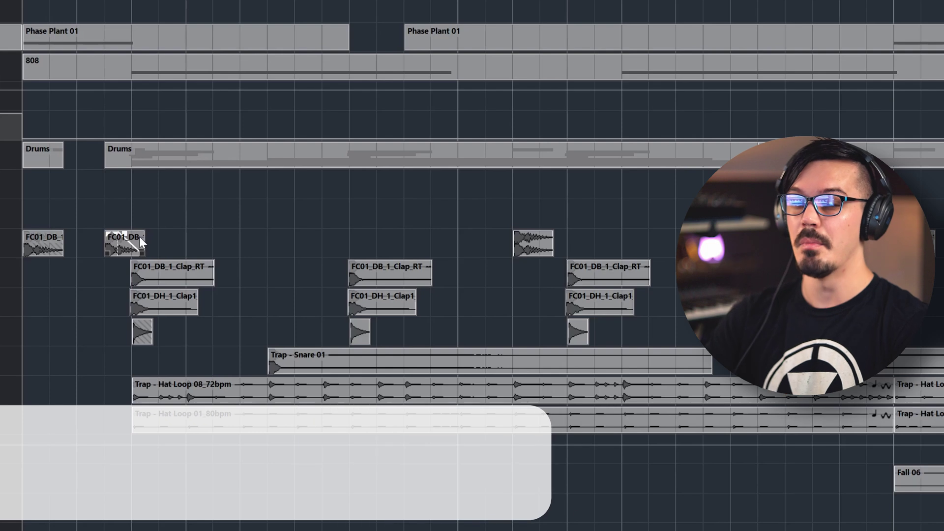
Move kick hits to beat 3 of bar 23, beat 4 of bar 25 and beat 4 of bar 29.
click(128, 250)
drag(128, 247, 154, 248)
drag(531, 243, 637, 241)
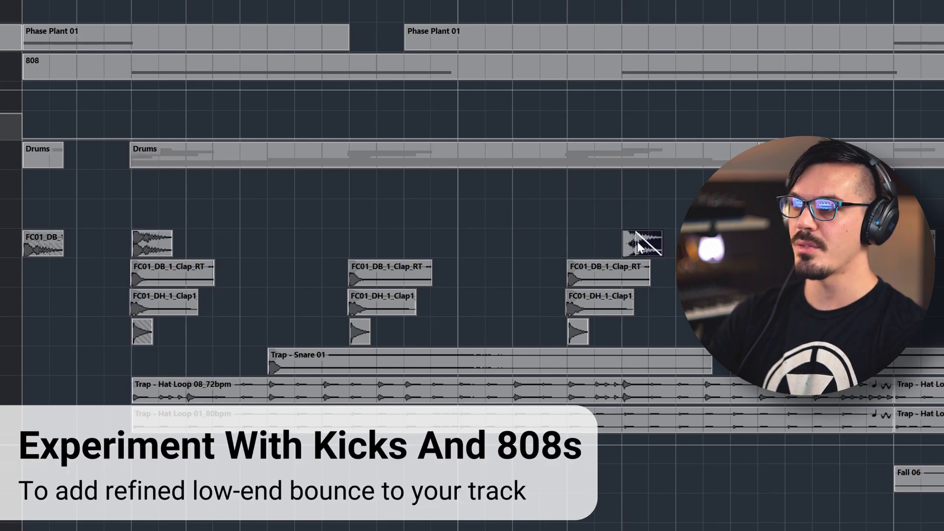
key(g)
key(g)
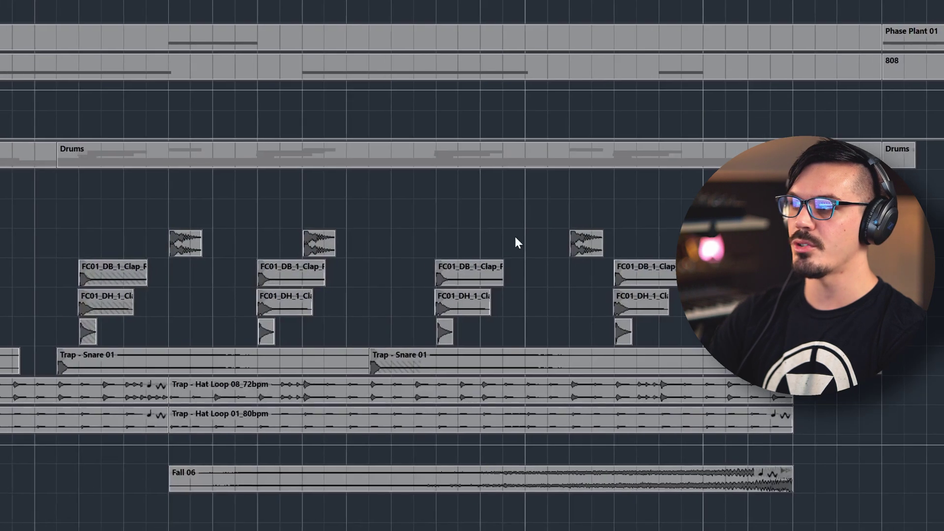
drag(763, 241, 651, 237)
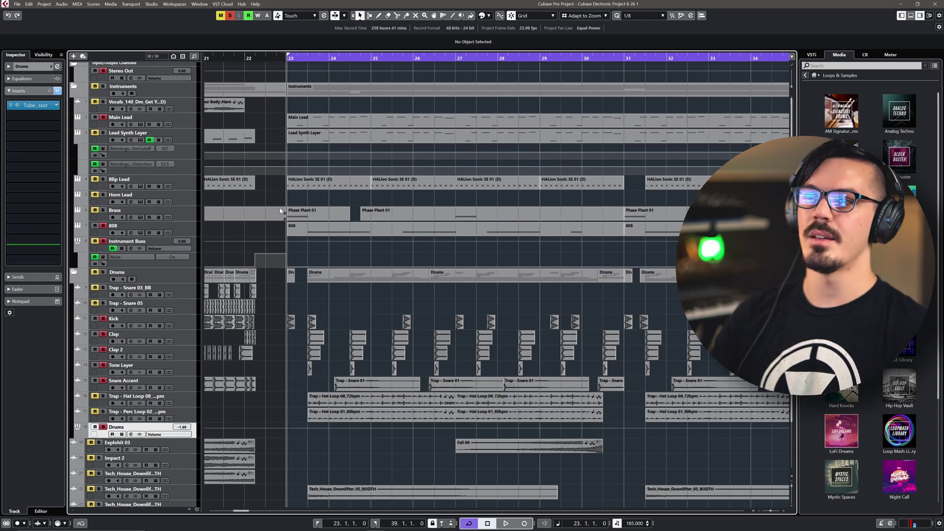
Play the soloed Main Lead with the 808 and drums from bar 23, and replay the section from its start.
key(space)
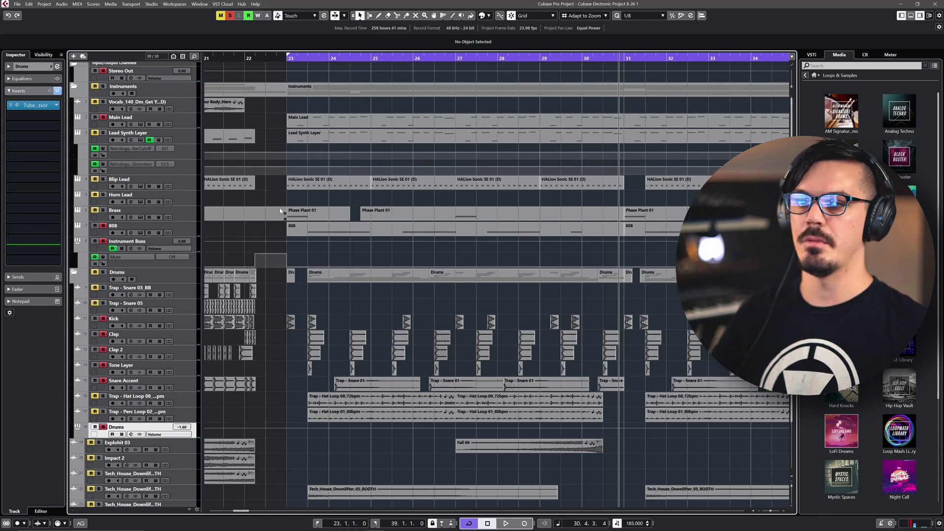
key(KP_1)
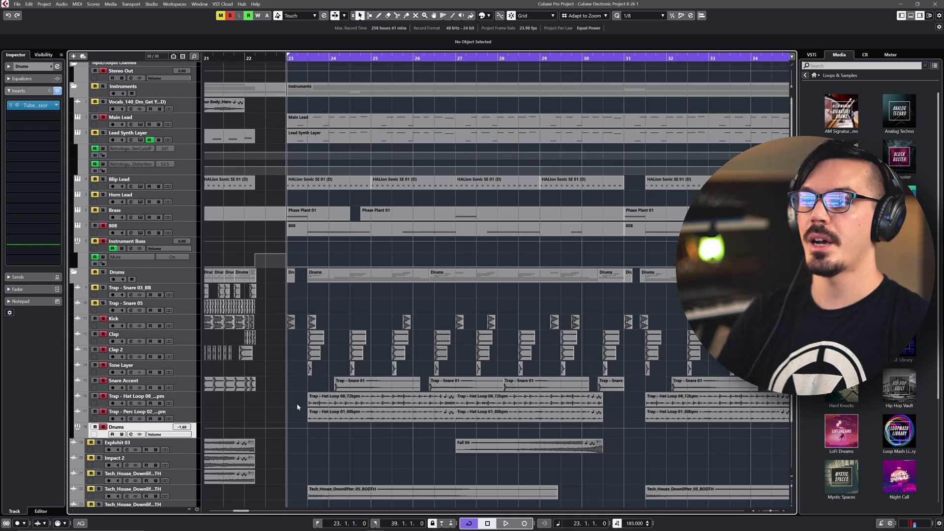
key(space)
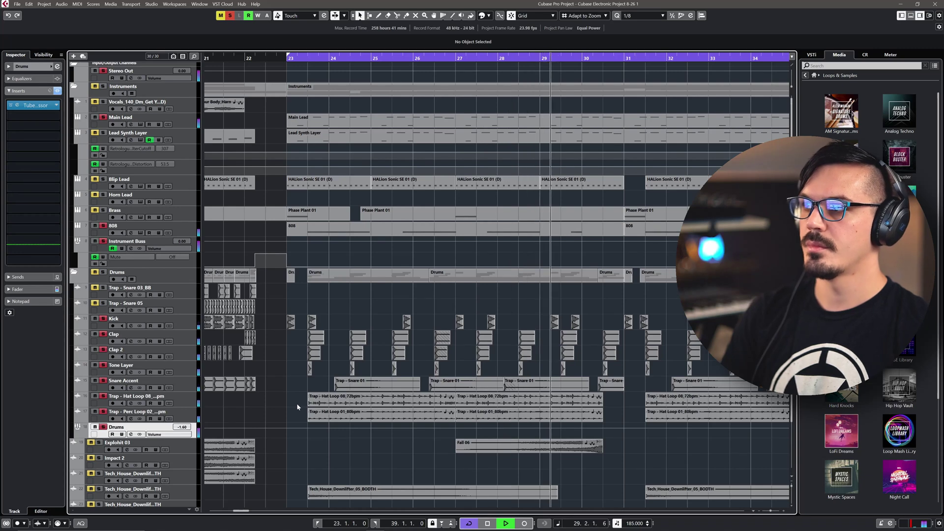
key(e)
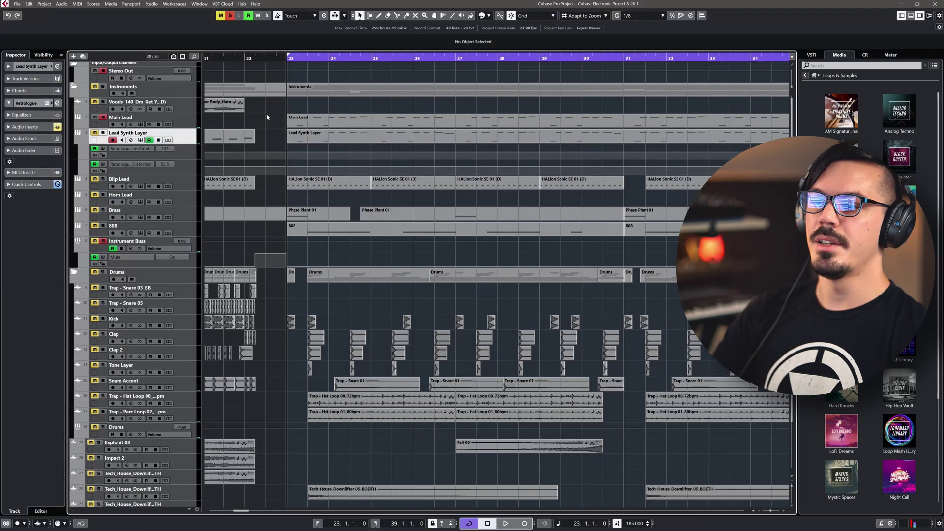
Audition the soloed Main Lead from bar 23 and restart playback from the same bar.
key(space)
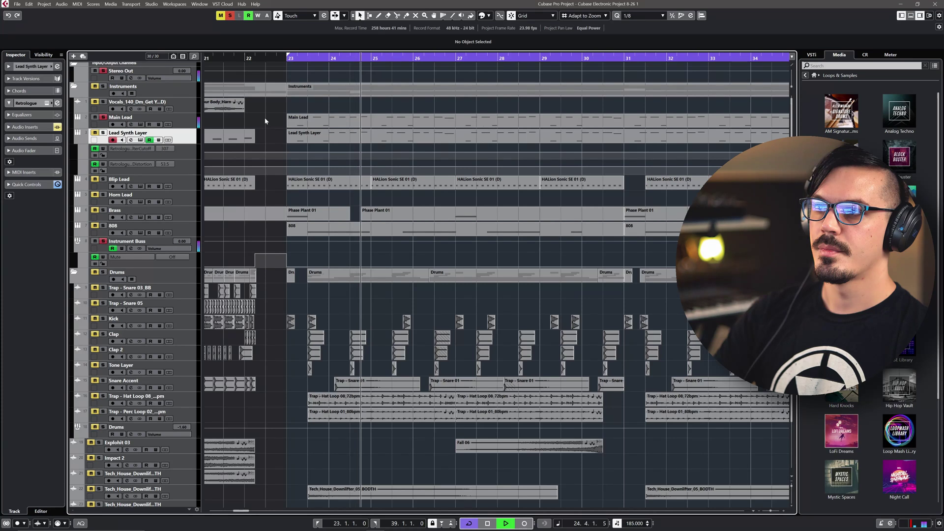
click(284, 59)
key(space)
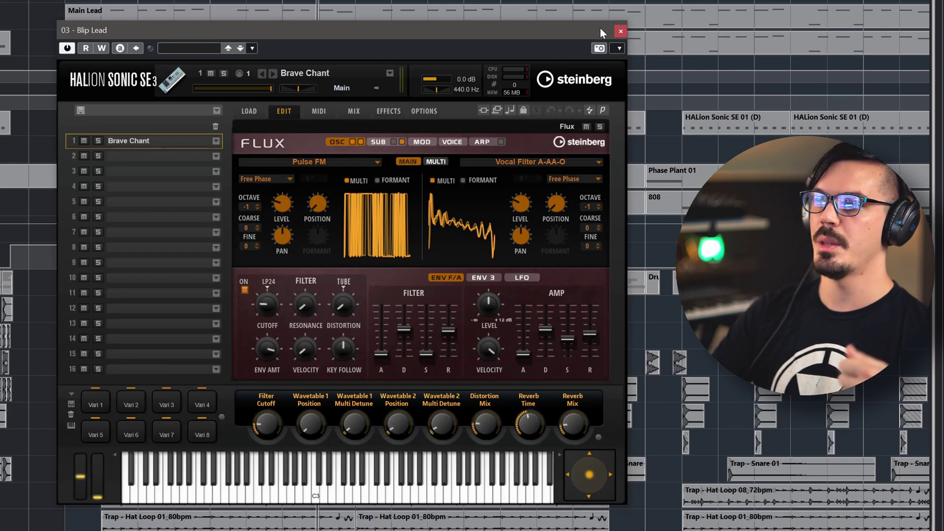
Close the Blip Lead's instrument window and play the soloed Blip Lead from bar 23.
click(620, 31)
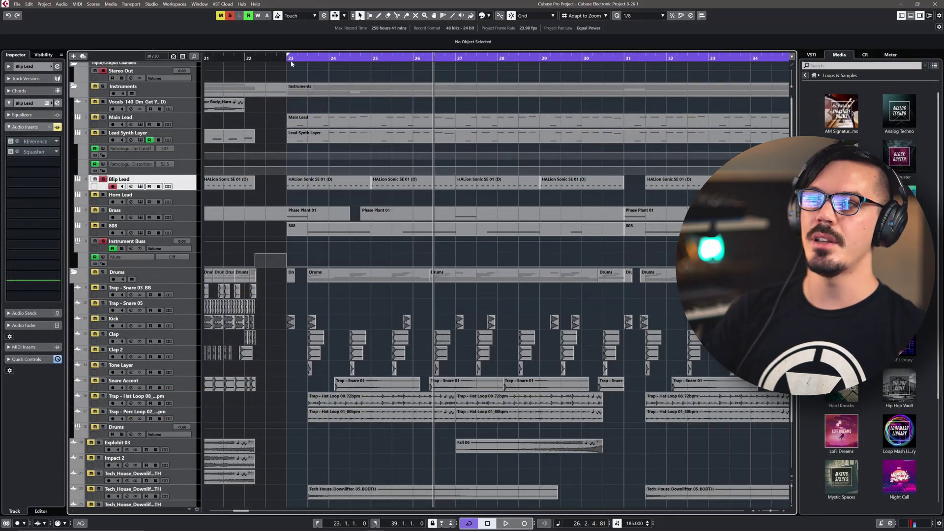
click(288, 57)
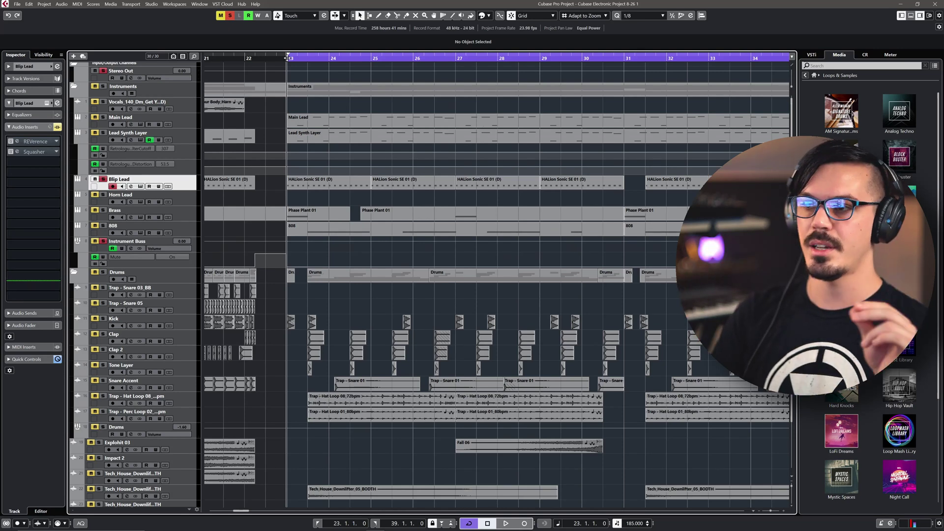
key(space)
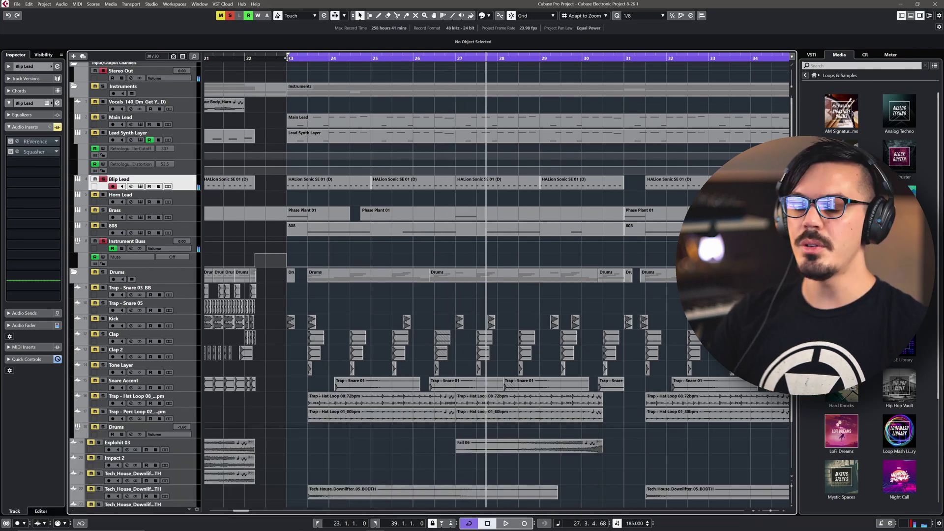
Solo the Main Lead and Lead Synth Layer with the Blip Lead, and audition them with the hat and perc loops from bar 23.
click(101, 139)
click(287, 58)
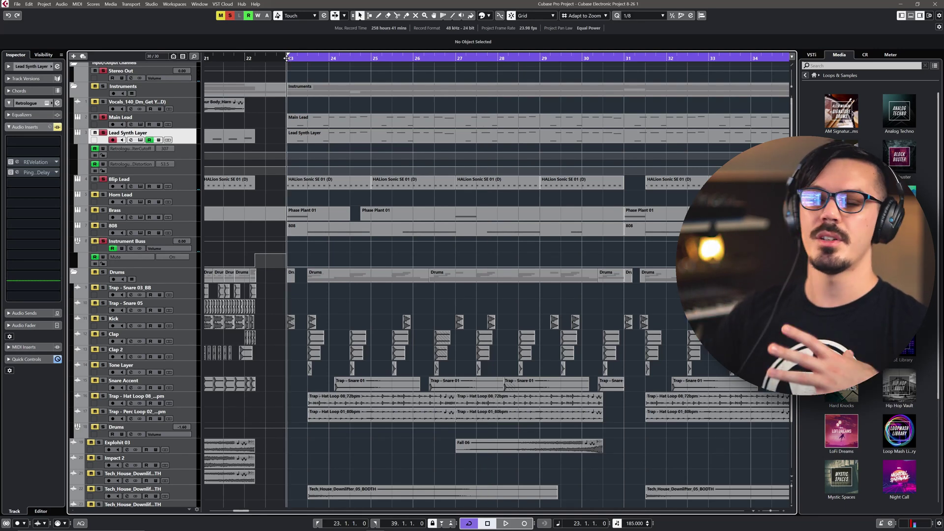
key(space)
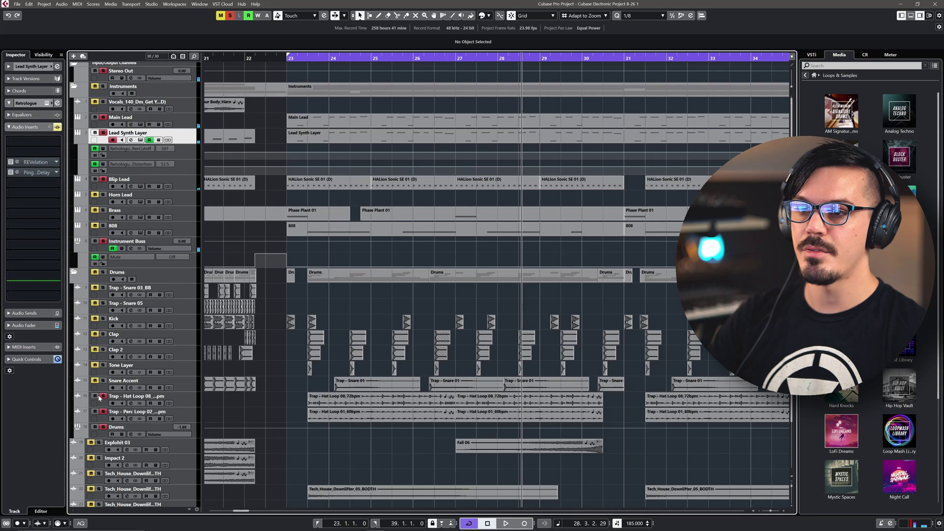
click(286, 60)
key(space)
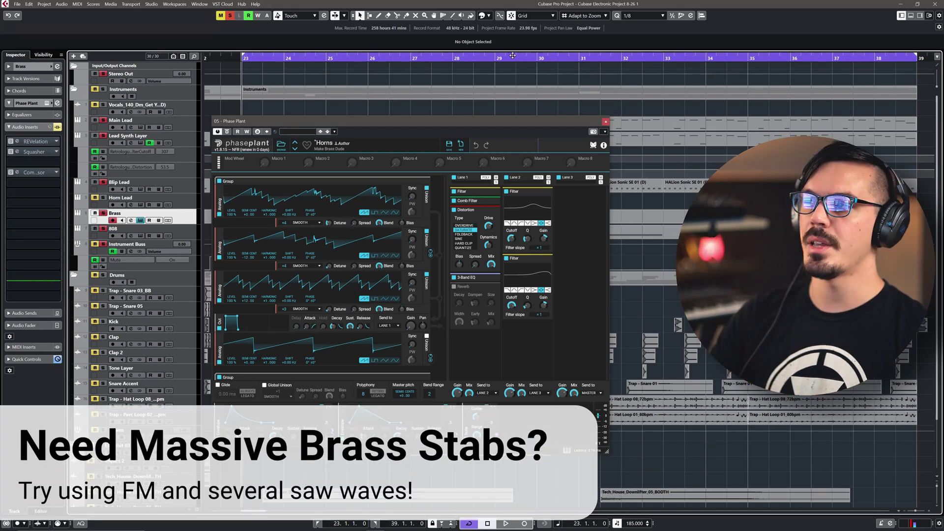
Close the Brass track's Phase Plant window and play the brass with the leads and 808.
click(606, 122)
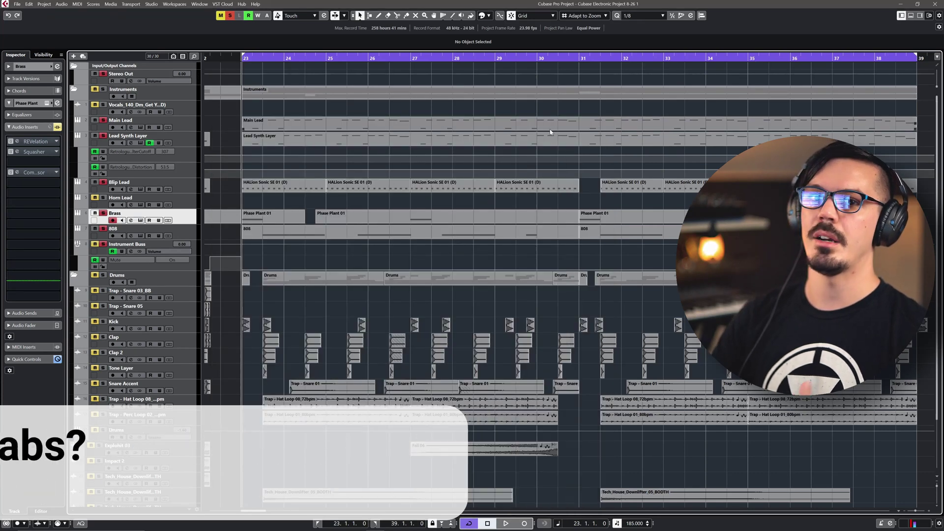
key(space)
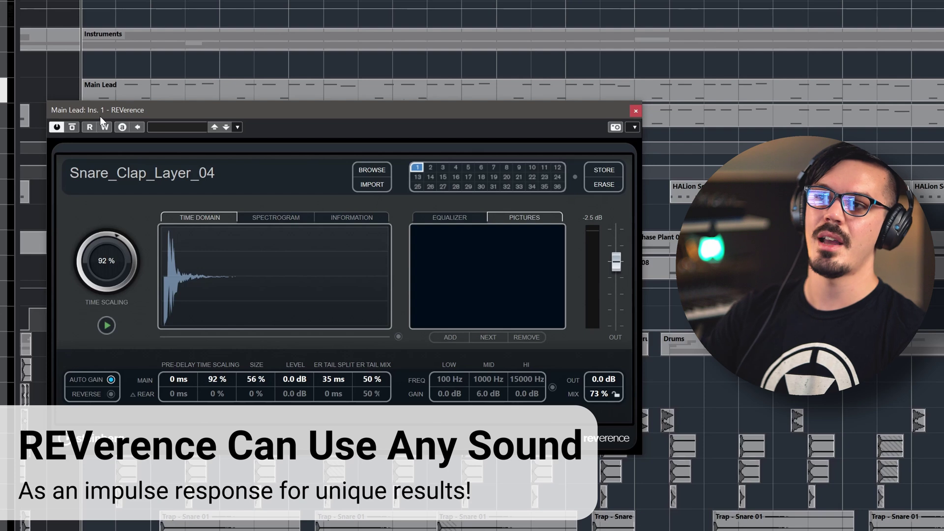
Audition the Main Lead's REVerence, REVelation and Squasher inserts and the Lead Synth Layer's REVelation and PingPongDelay.
key(space)
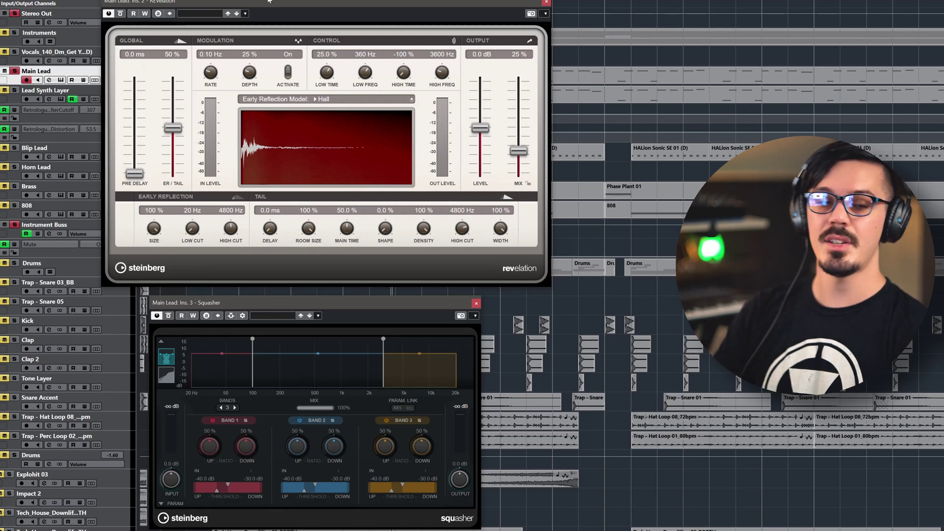
key(space)
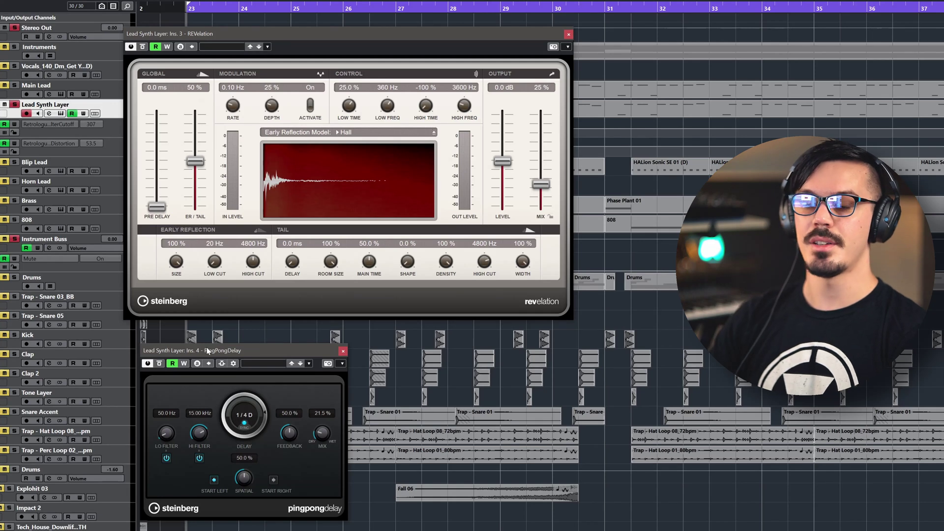
key(space)
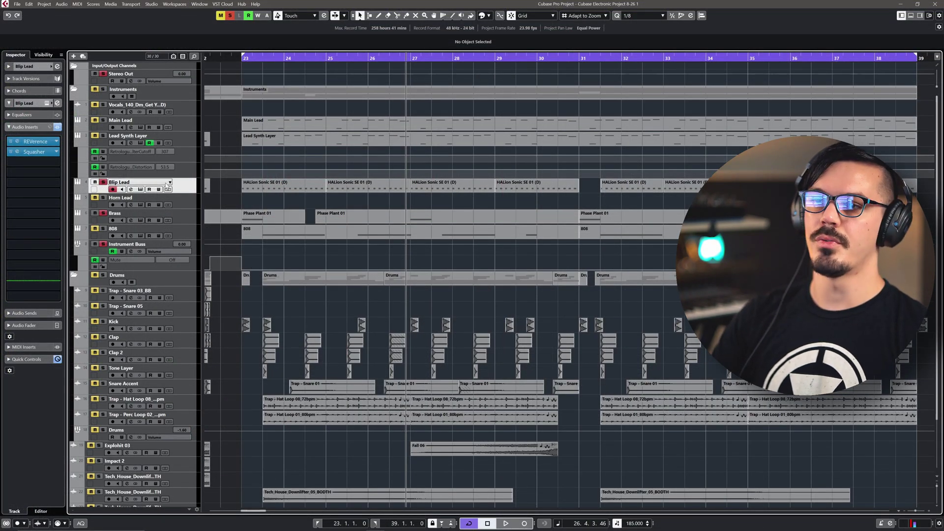
Select the Brass track and audition it from bar 23 with its REVelation, Squasher and compressor inserts active.
click(182, 216)
click(242, 60)
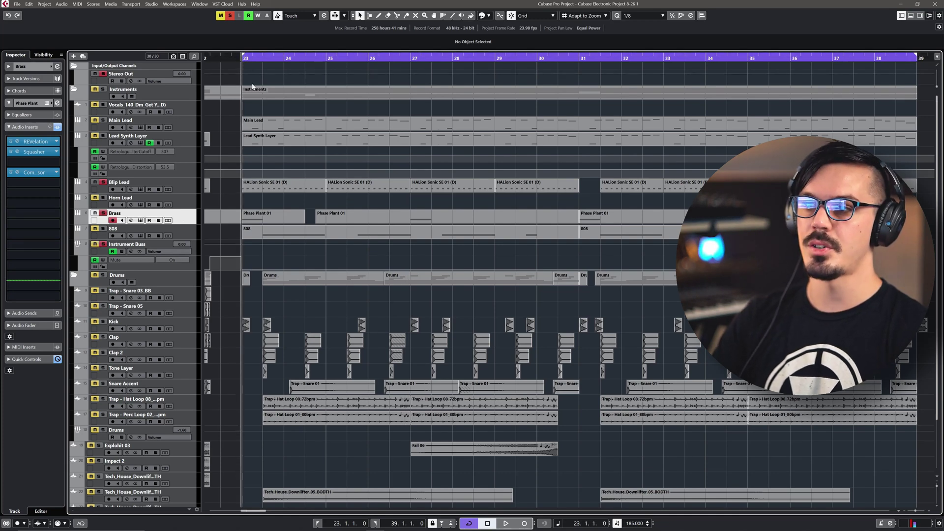
key(space)
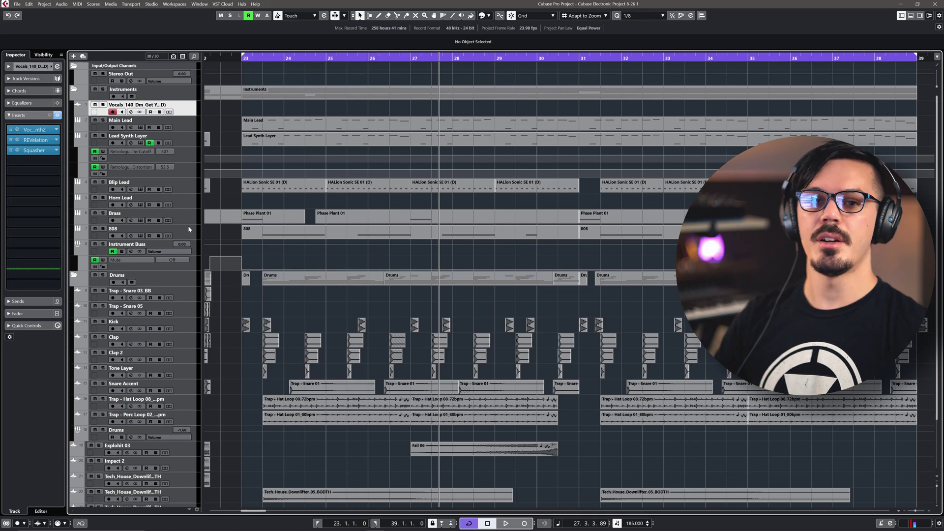
Select the tracks from the vocals through the 808 and view the option for adding a group channel to the selected channels.
shift+click(188, 229)
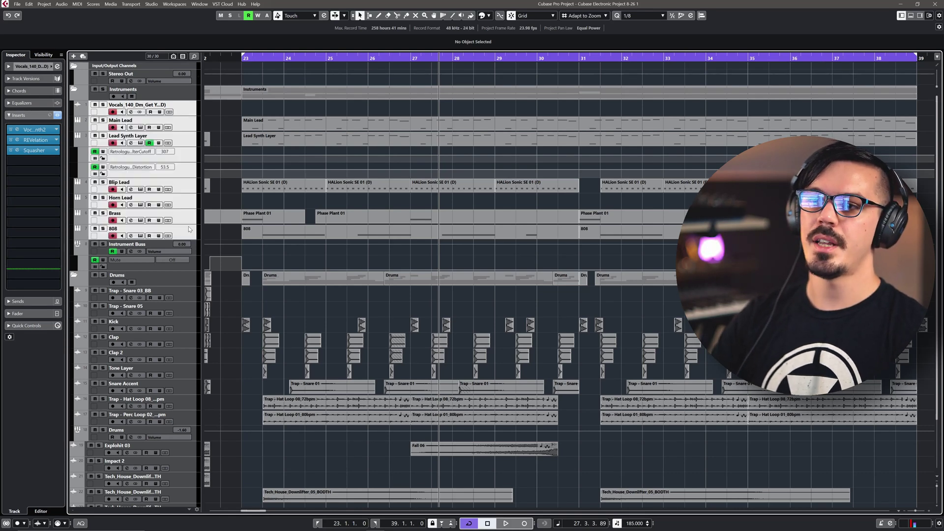
click(192, 246)
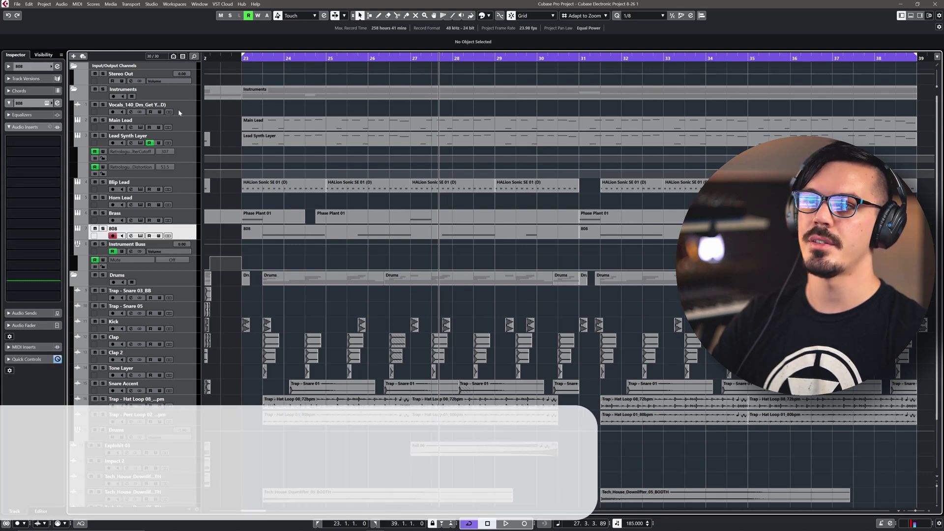
right_click(188, 114)
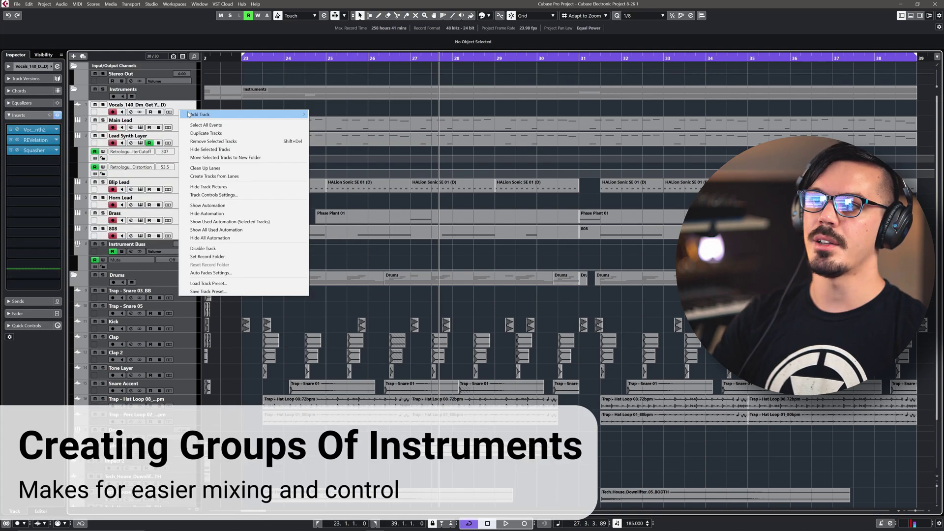
mouse_move(188, 114)
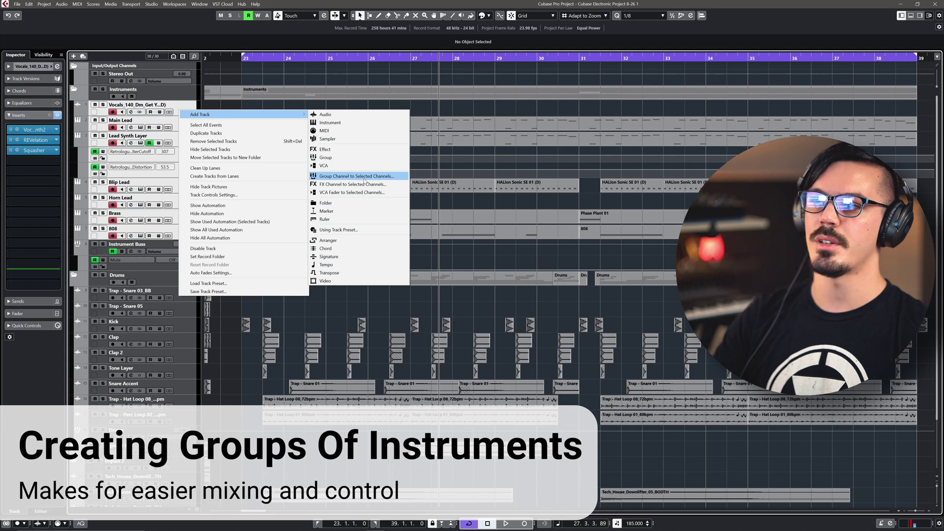
key(Escape)
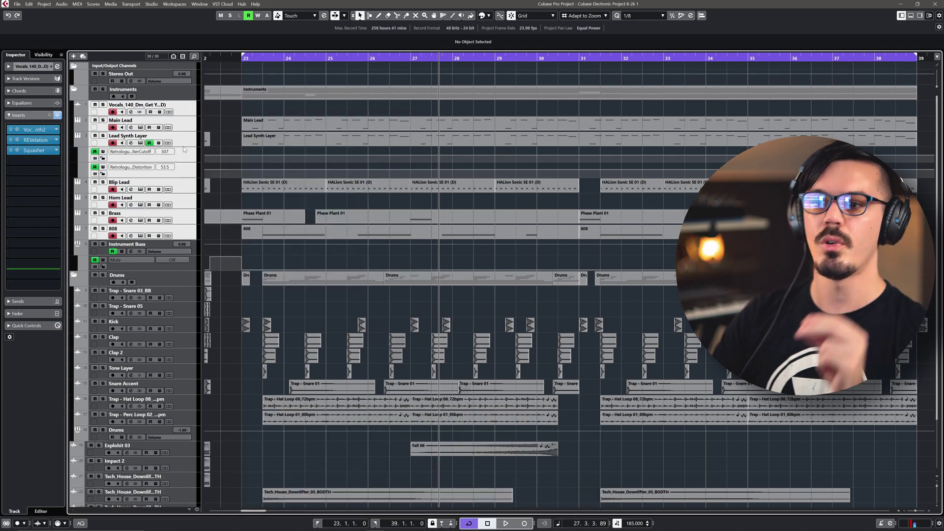
click(195, 254)
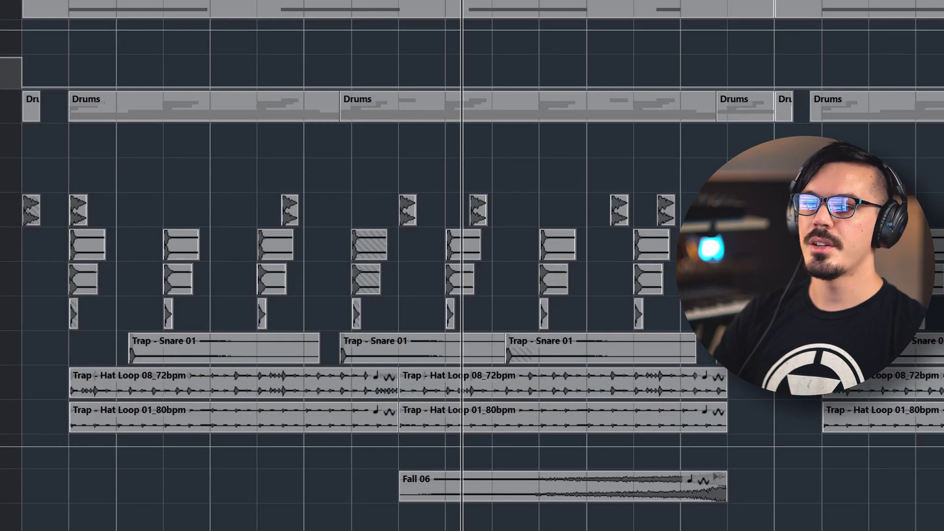
Audition the drop's layered drum pattern of kicks, claps, snares and hat loops in short passes.
key(space)
key(space)
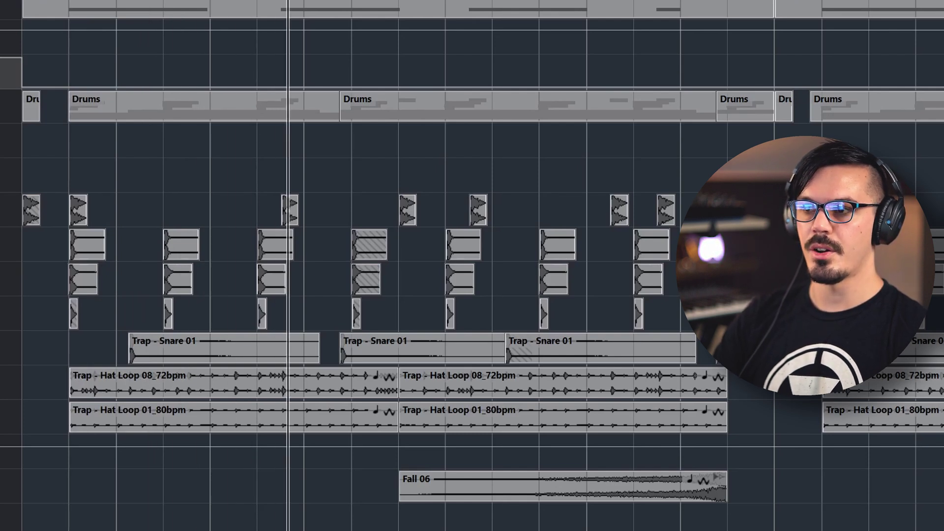
key(space)
key(space)
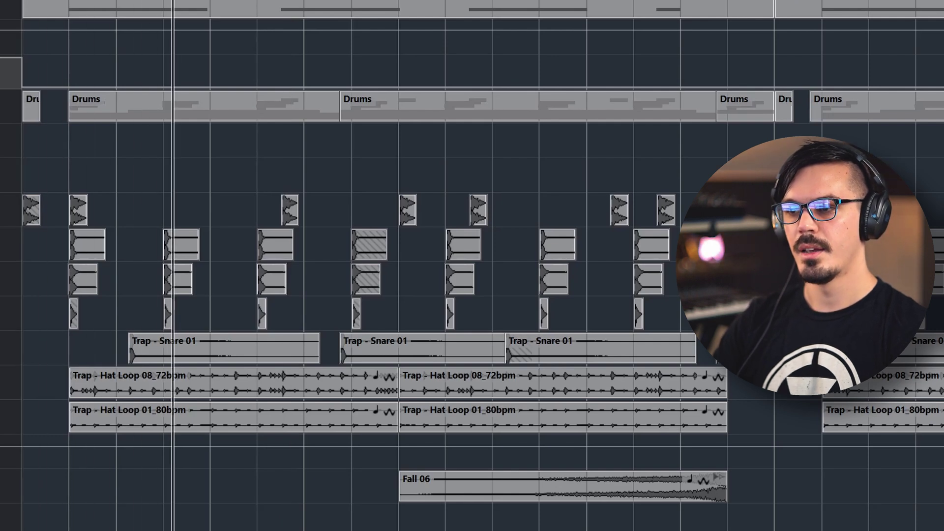
key(space)
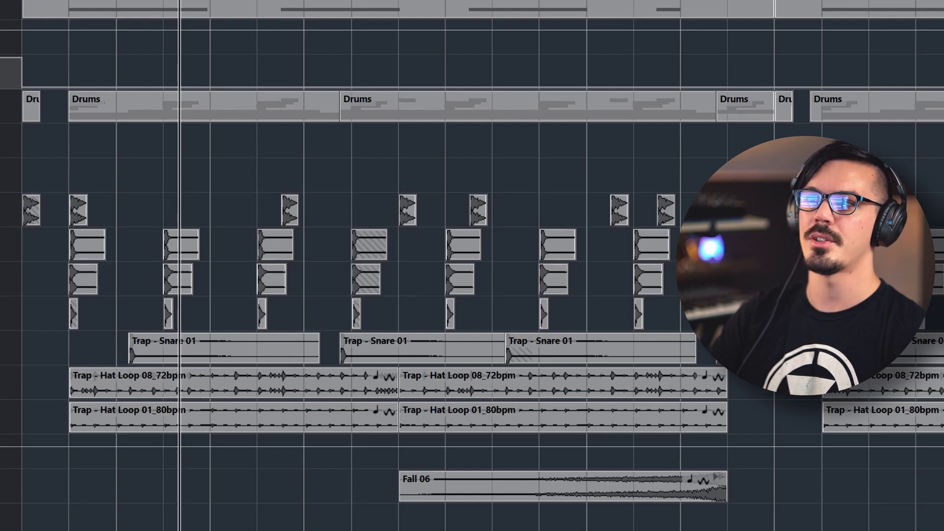
Play the arrangement's intro and build-up from bar 7 towards the drop.
key(Home)
key(space)
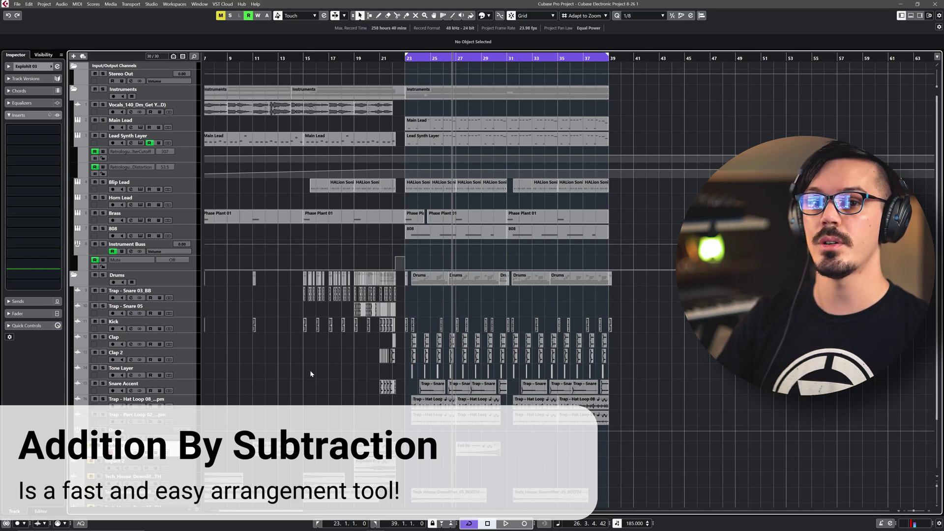
drag(205, 58, 283, 57)
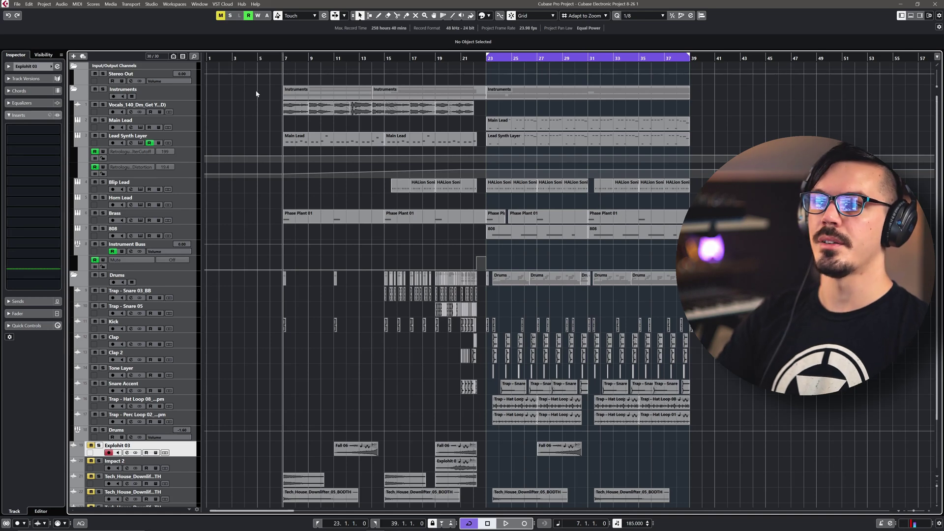
key(space)
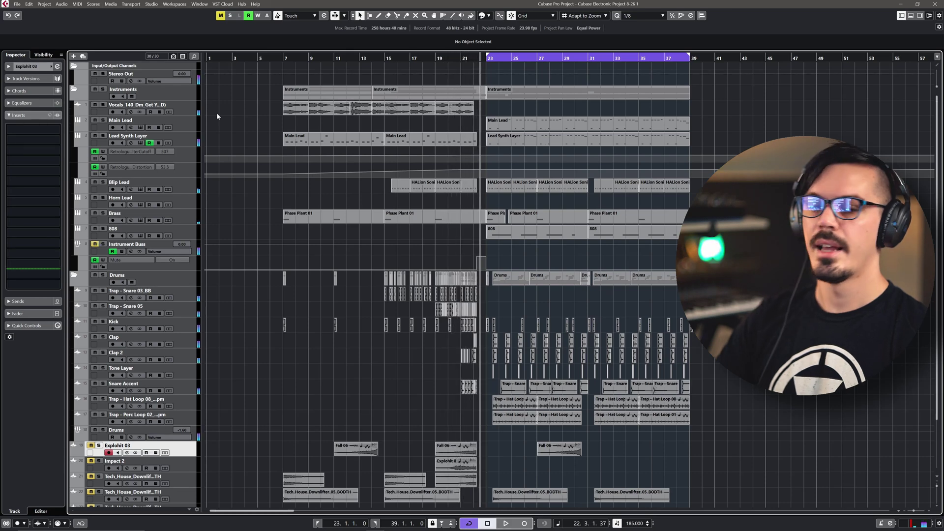
Select the Lead Synth Layer, Blip Lead and Brass tracks in turn to examine the parts playing in the build-up.
click(187, 134)
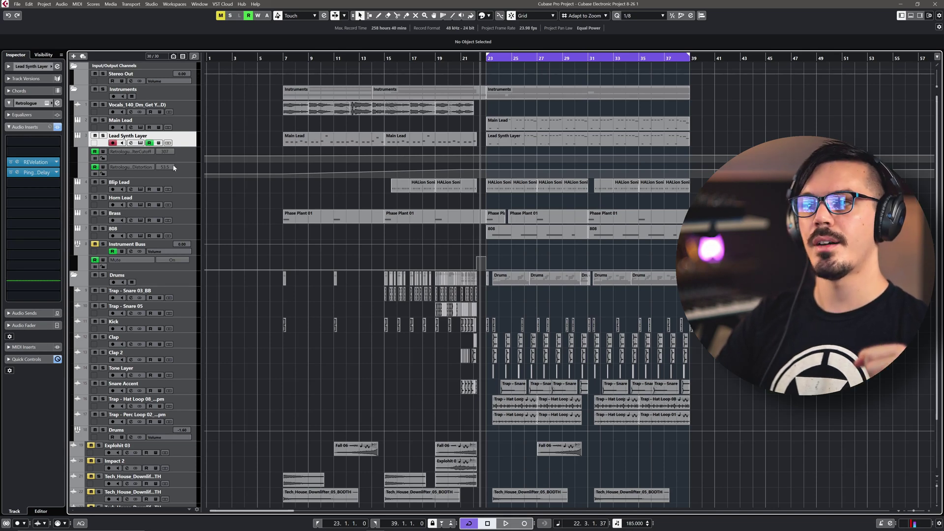
click(189, 191)
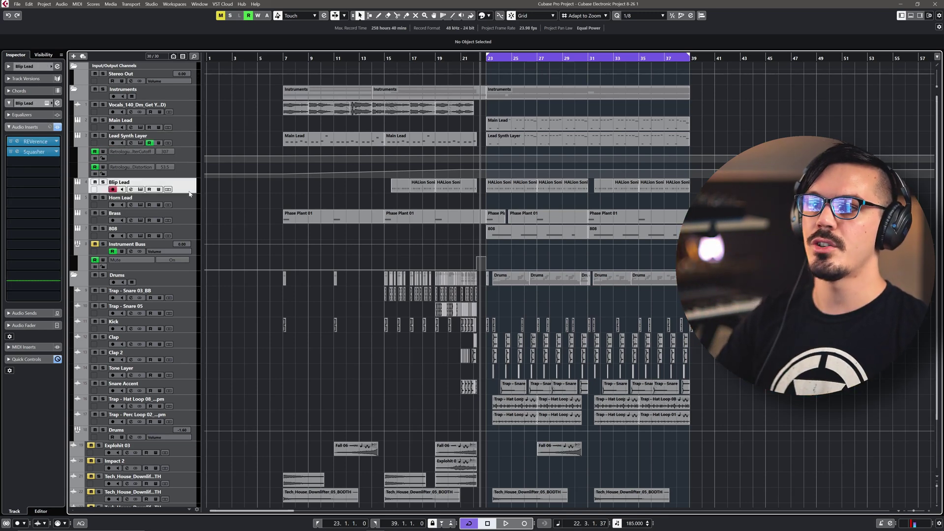
click(189, 216)
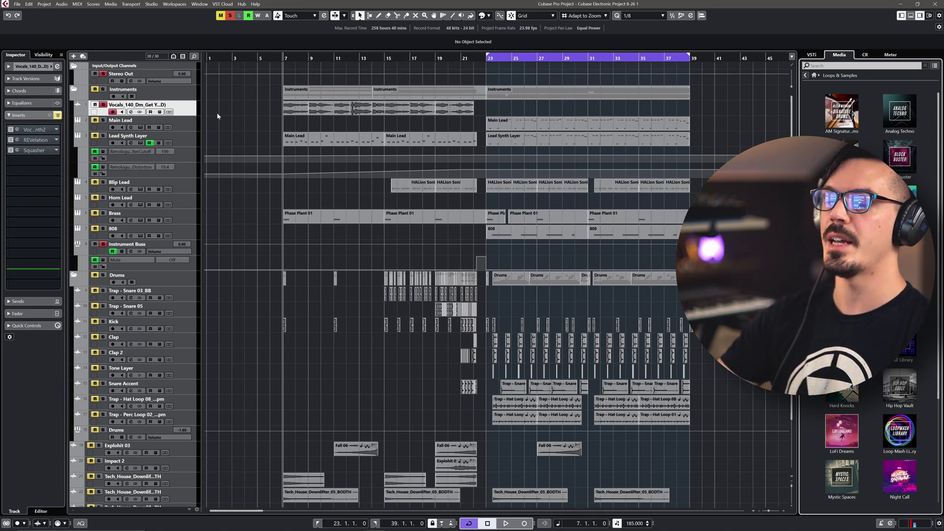
Audition the vocals with their inserts bypassed from bar 7, first soloed and again unsoloed with the other tracks.
key(space)
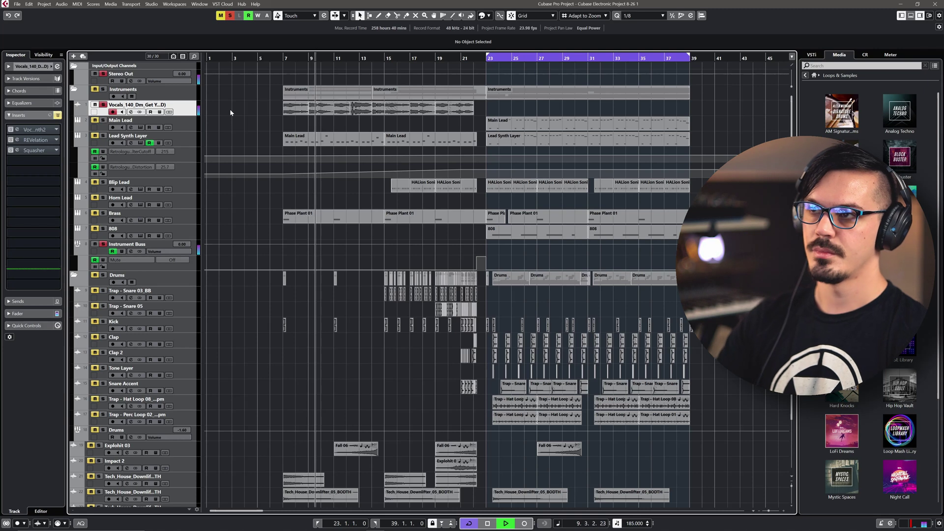
key(space)
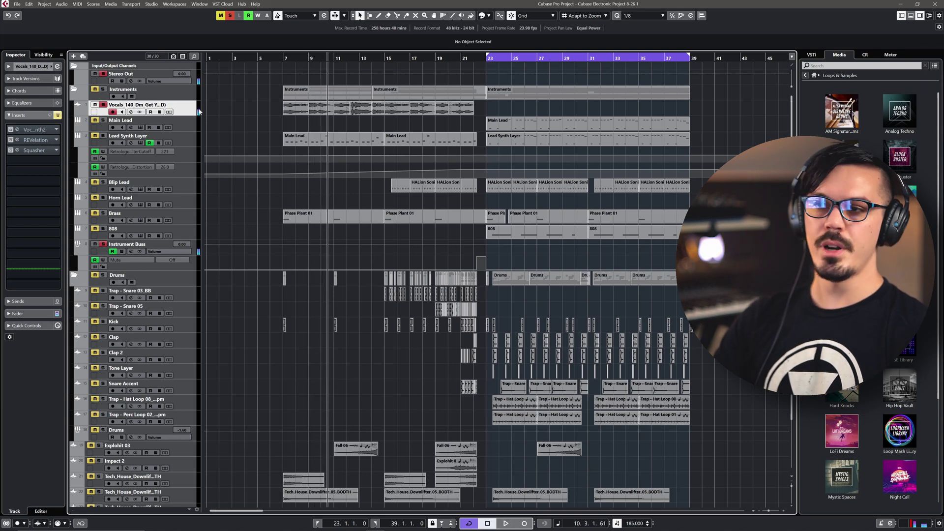
click(230, 15)
click(283, 57)
key(space)
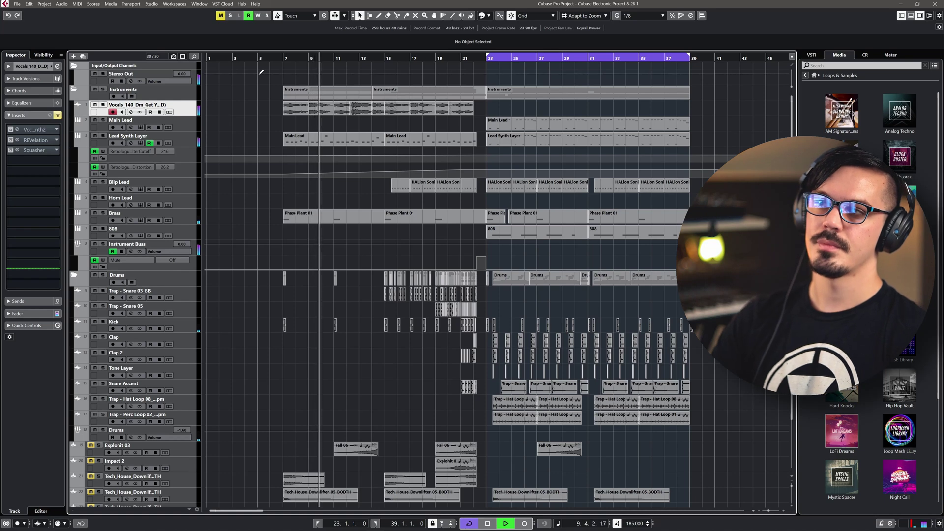
Activate the vocal track's REVelation and Squasher inserts and close its VocalSynth 2 window.
click(10, 142)
click(10, 150)
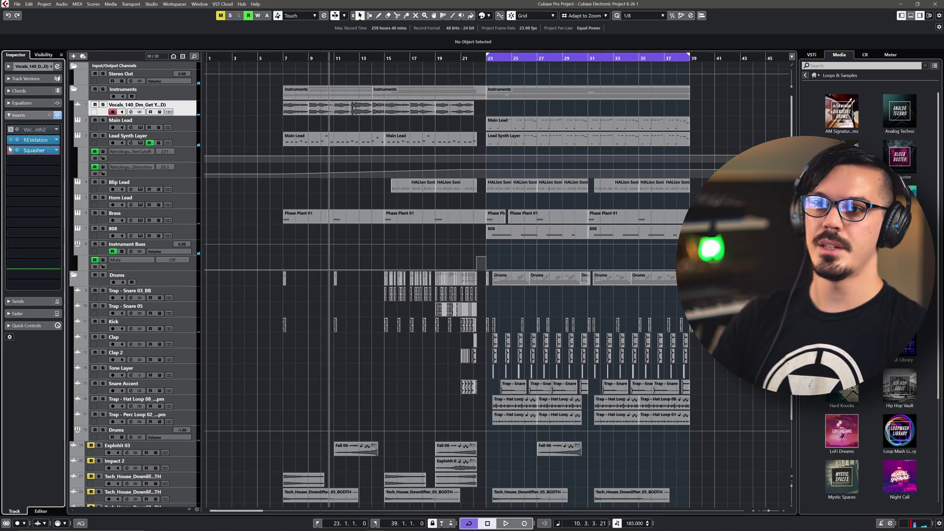
click(278, 58)
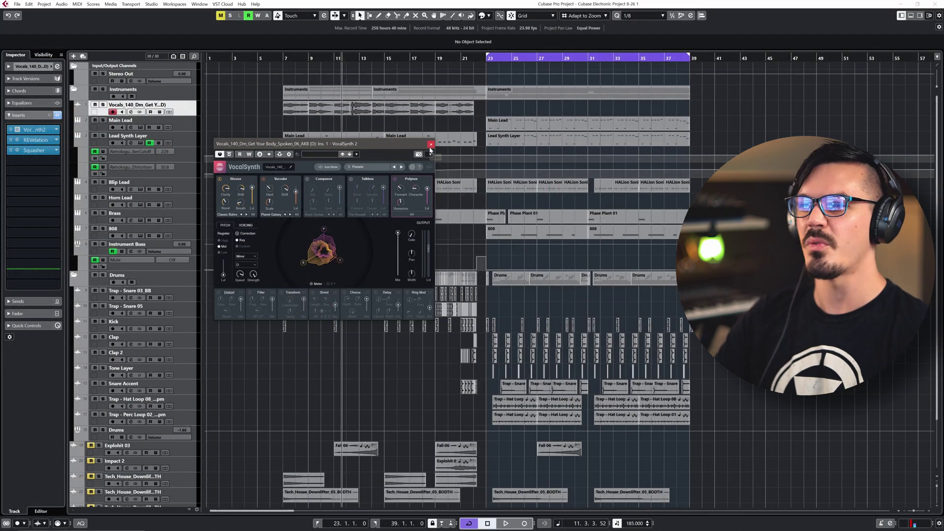
click(431, 145)
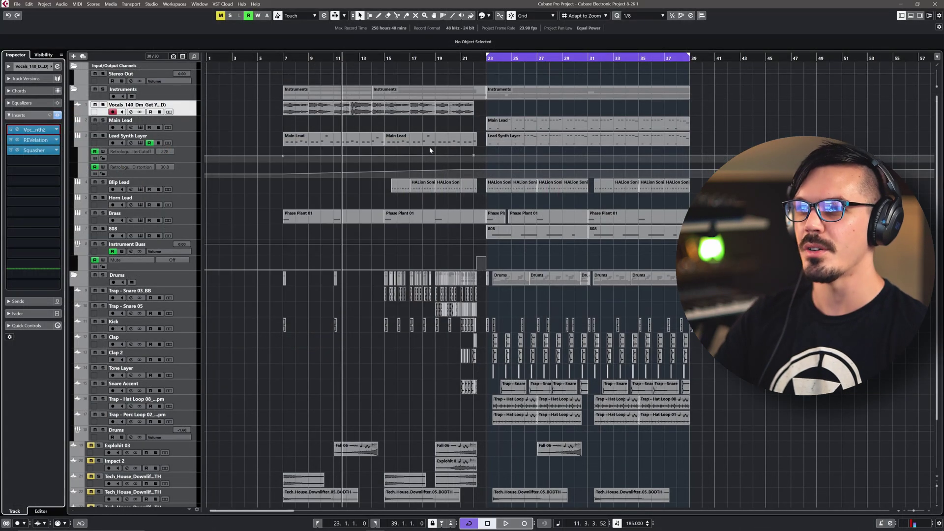
Solo the vocal track and audition it from bar 7 with VocalSynth 2, REVelation and Squasher active.
click(103, 105)
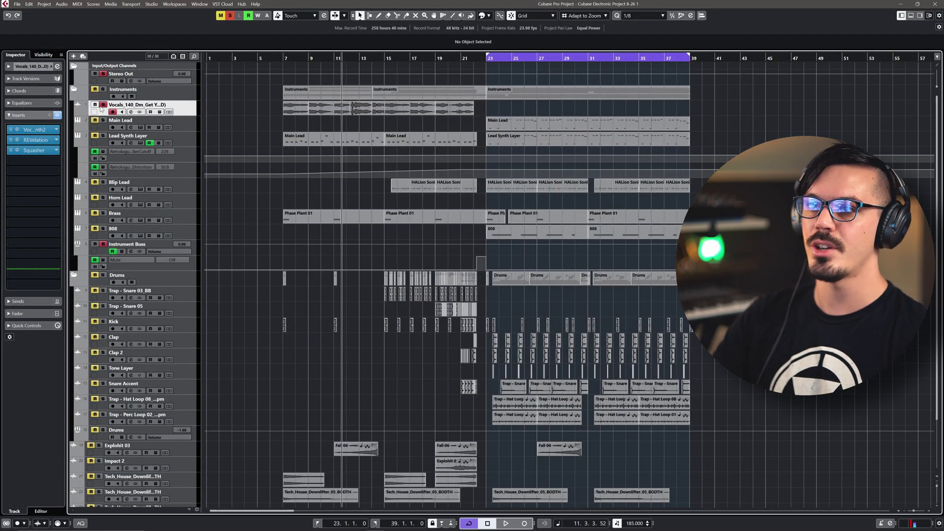
click(282, 57)
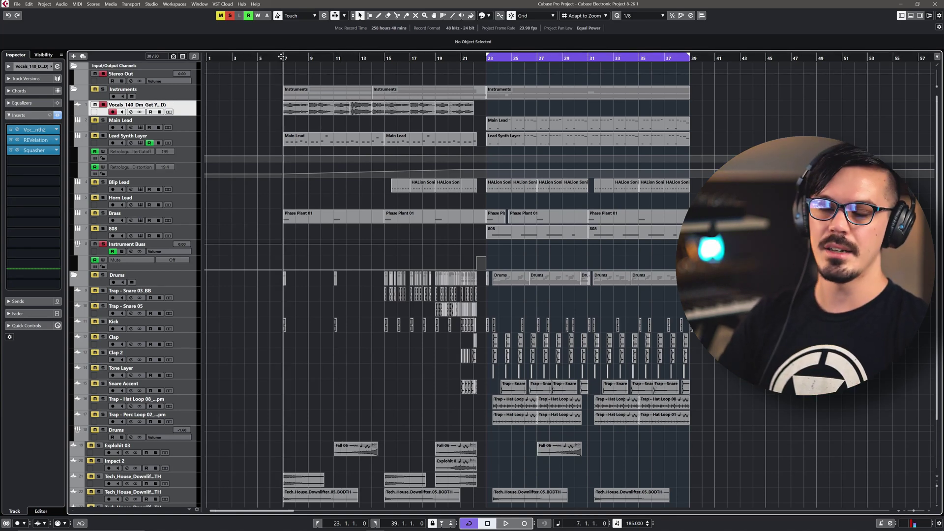
key(space)
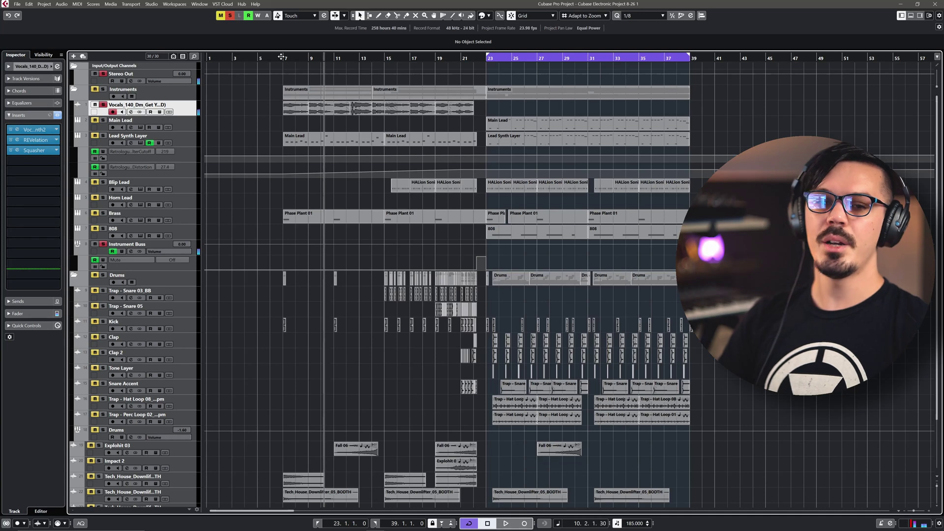
Unsolo the vocal track and play the processed vocals with the other tracks from bar 7.
click(103, 107)
click(283, 59)
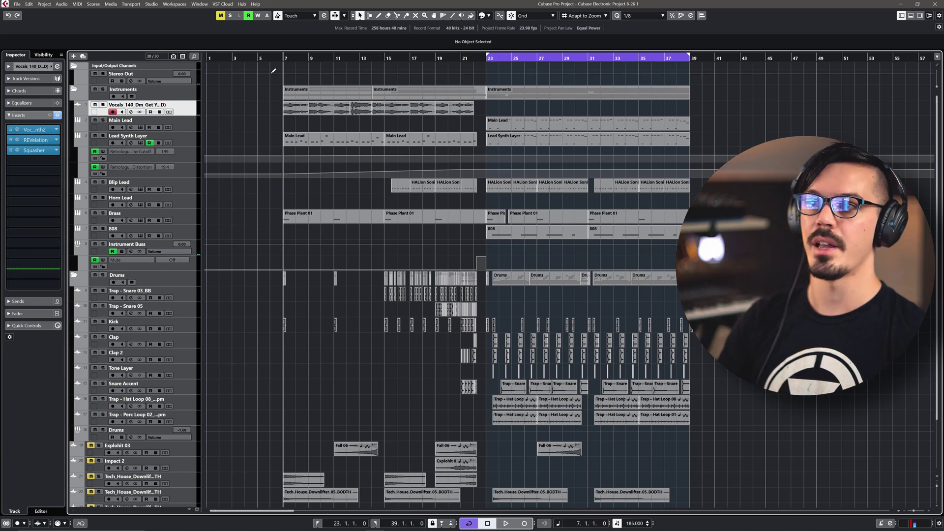
key(space)
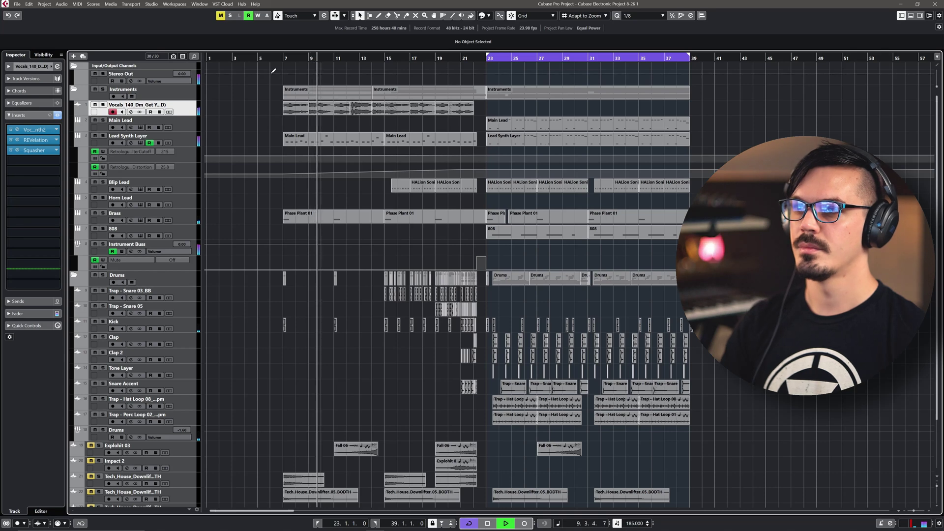
key(space)
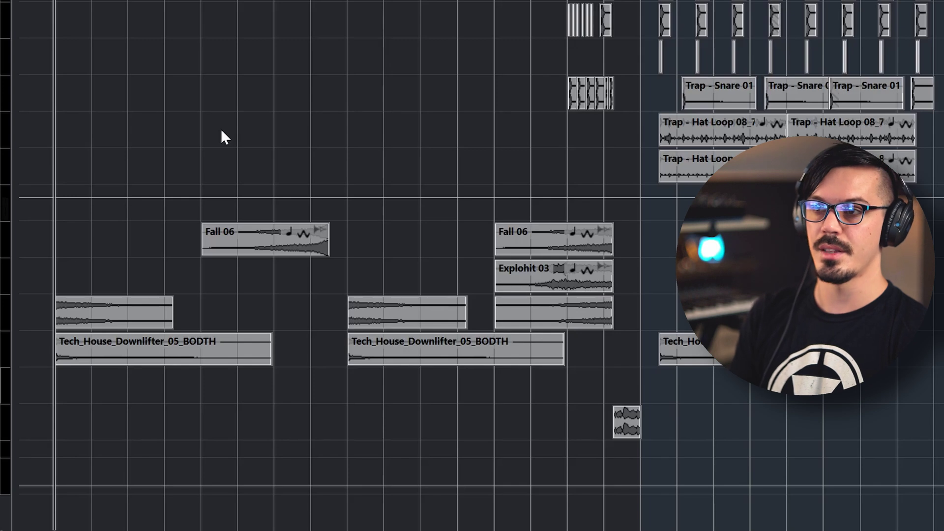
Audition the soloed effects tracks, and clear their solos to hear them within the arrangement from bar 7.
key(space)
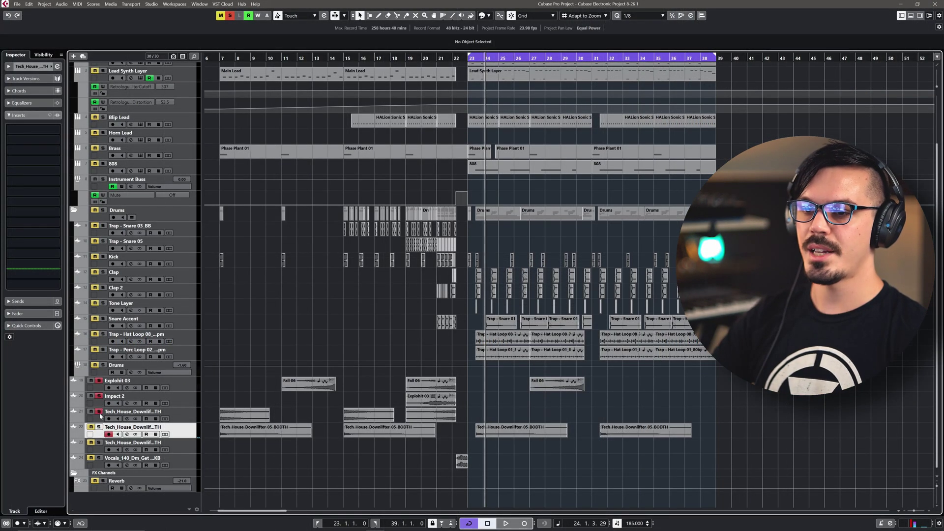
click(99, 382)
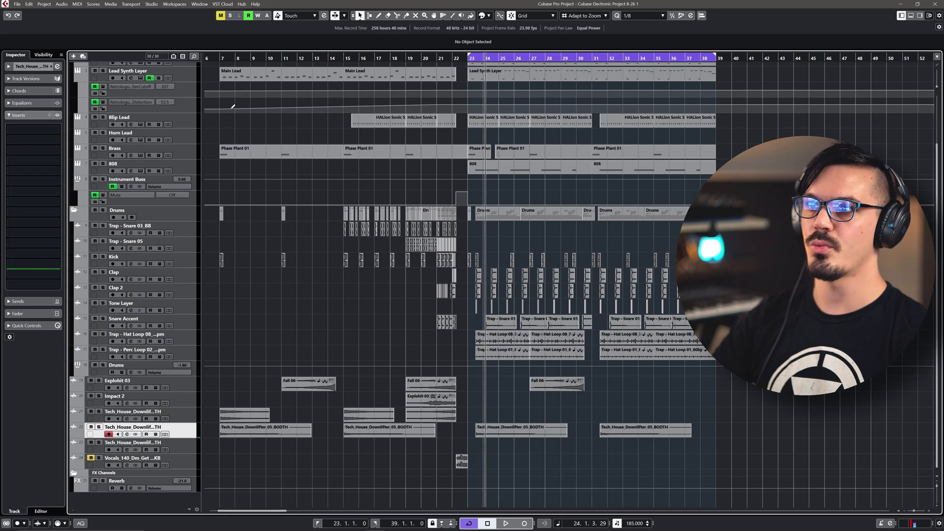
click(221, 60)
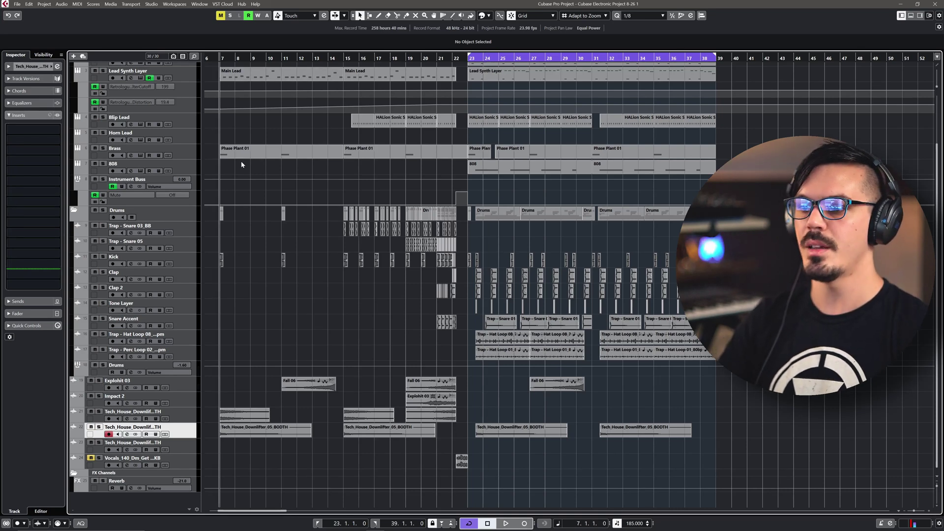
key(space)
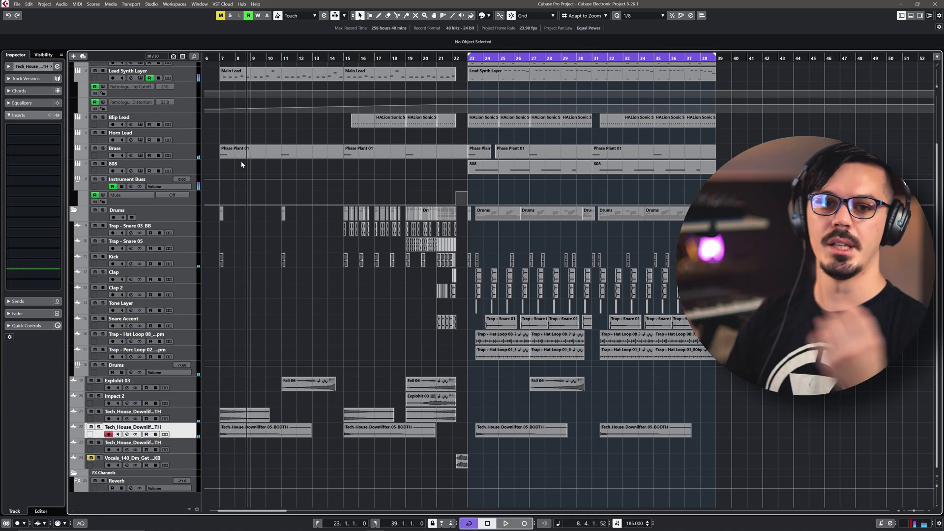
Play the build-up from bar 11 and examine the Trap - Snare 03_BB and Trap - Snare 05 events in bars 15 to 22.
click(285, 58)
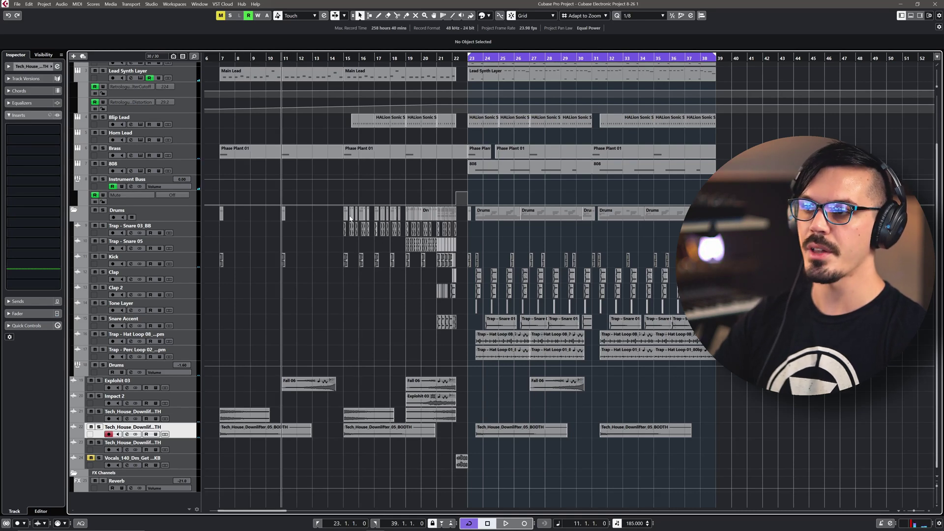
key(space)
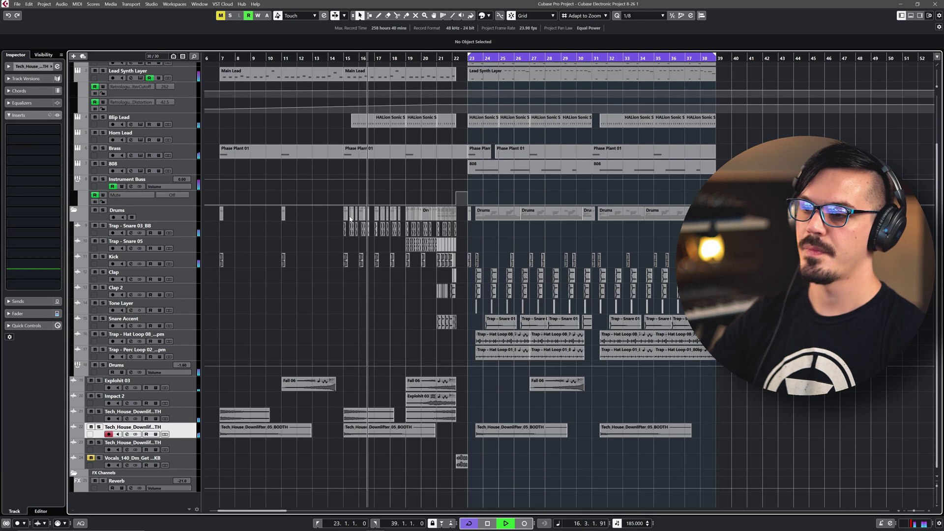
scroll(473, 401, up, 3)
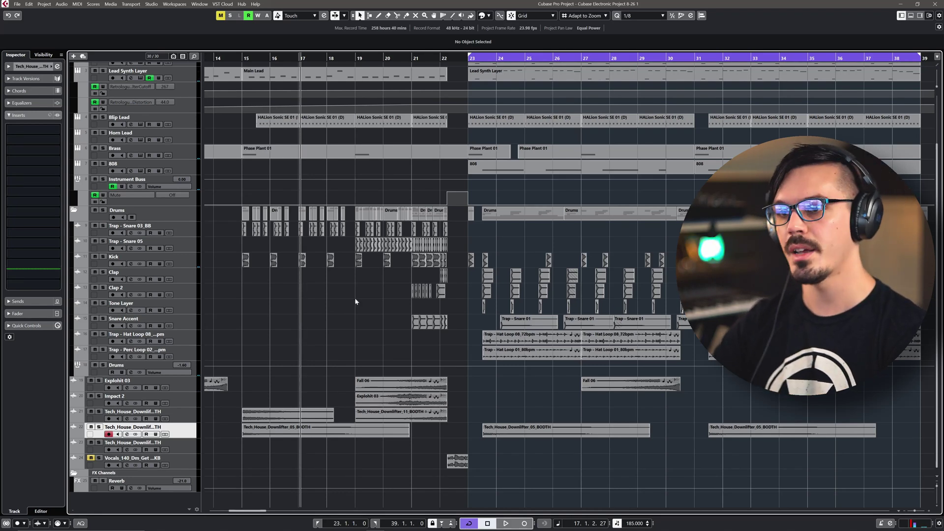
drag(266, 240, 458, 247)
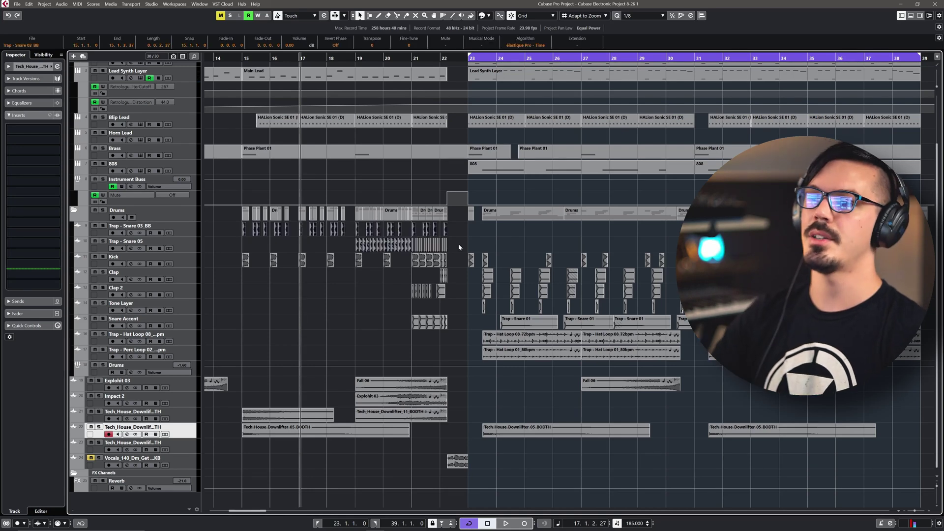
click(458, 243)
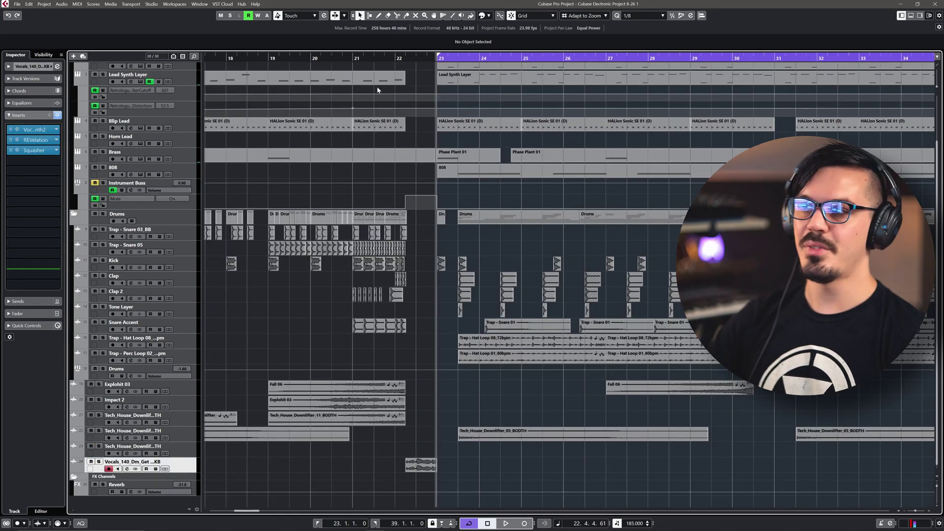
Play the end of the build-up from bar 21 up to the start of the drop.
click(354, 60)
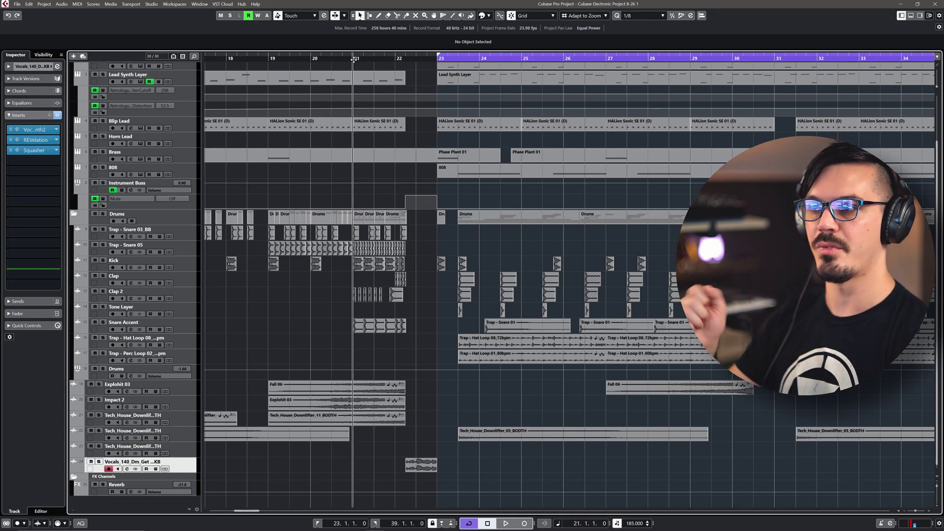
key(space)
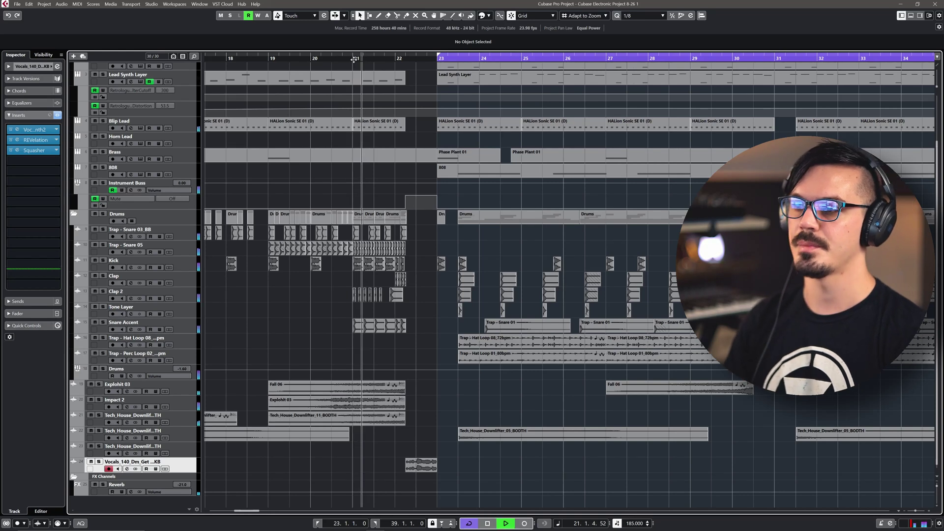
key(space)
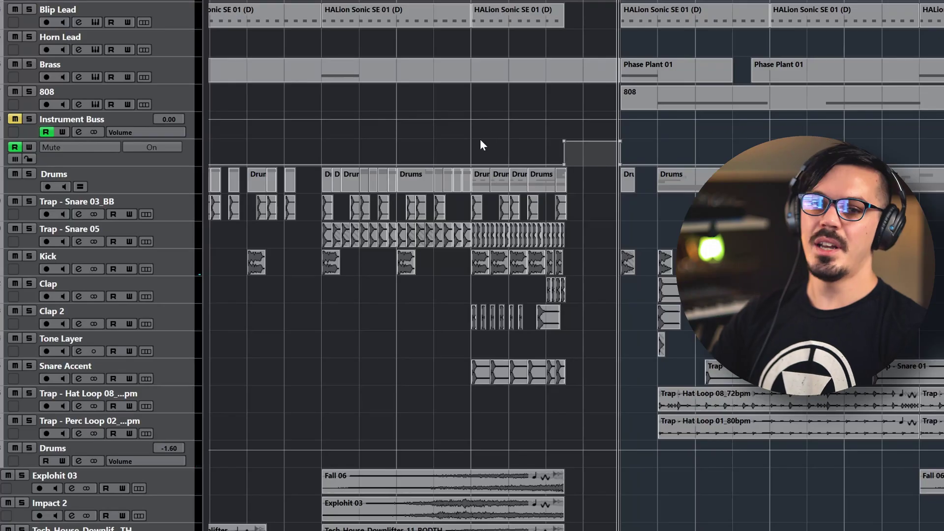
Audition the drop transition from bar 21 with the Instrument Buss unmuted and its automation reading off, and turn the reading back on.
scroll(566, 147, up, 3)
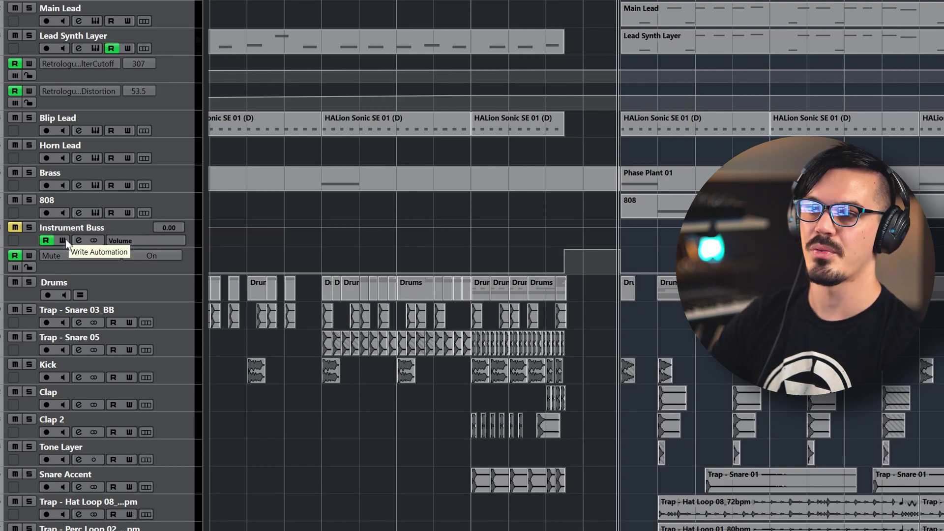
click(52, 238)
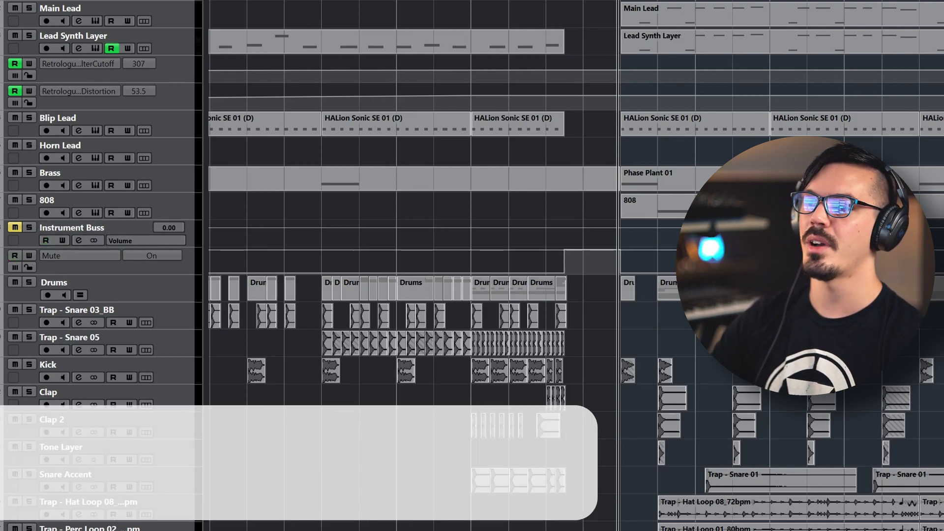
click(15, 228)
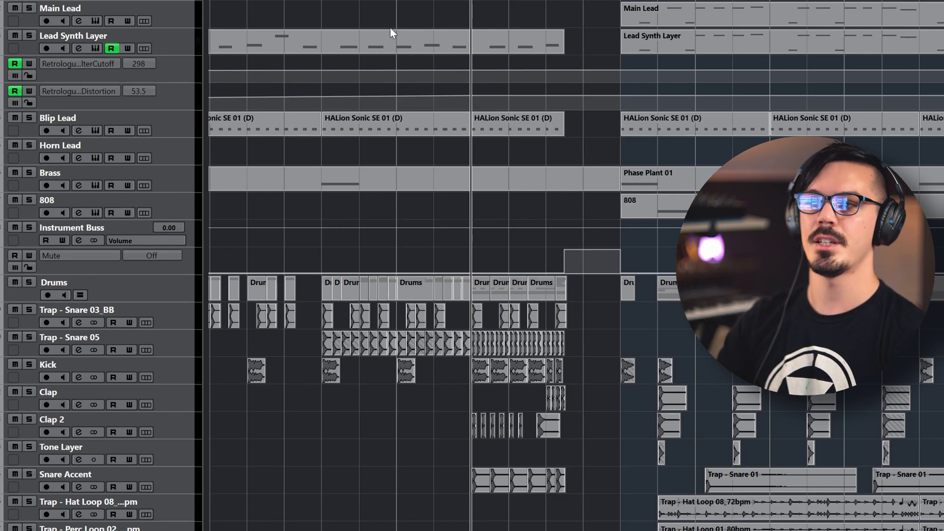
key(space)
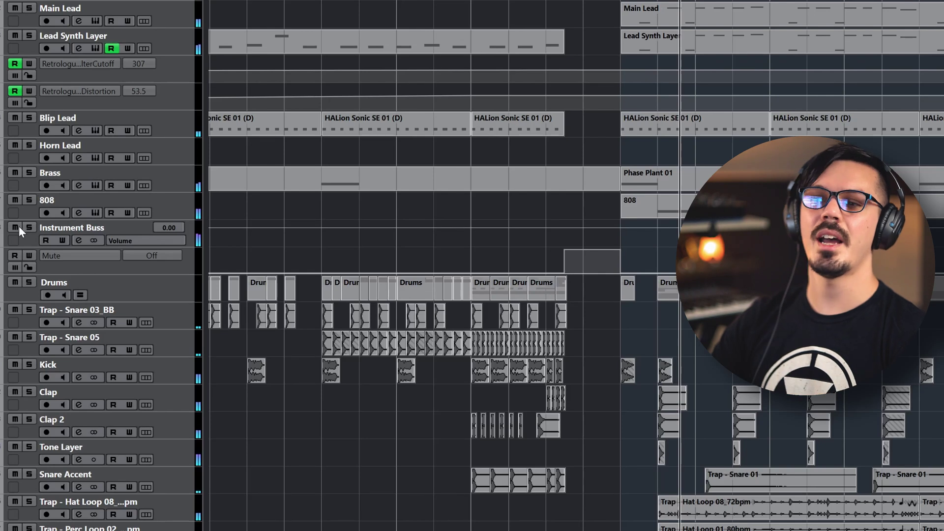
click(46, 241)
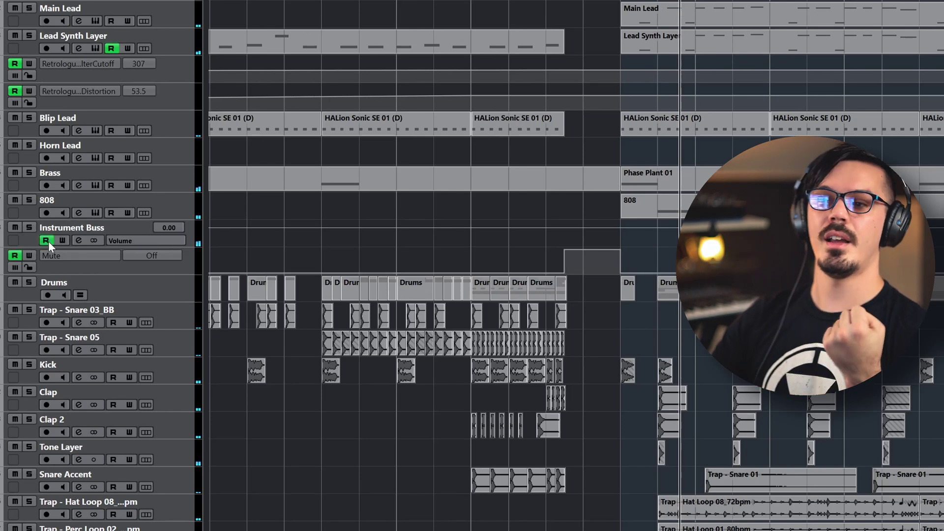